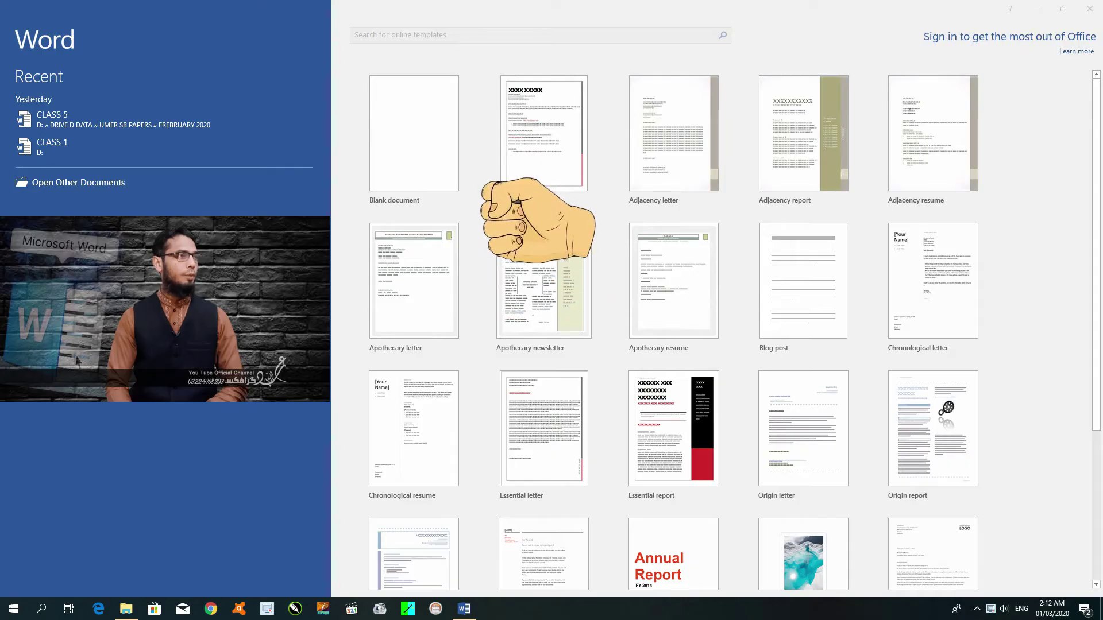
# Create a new blank document from the Word start screen.
pyautogui.click(430, 198)
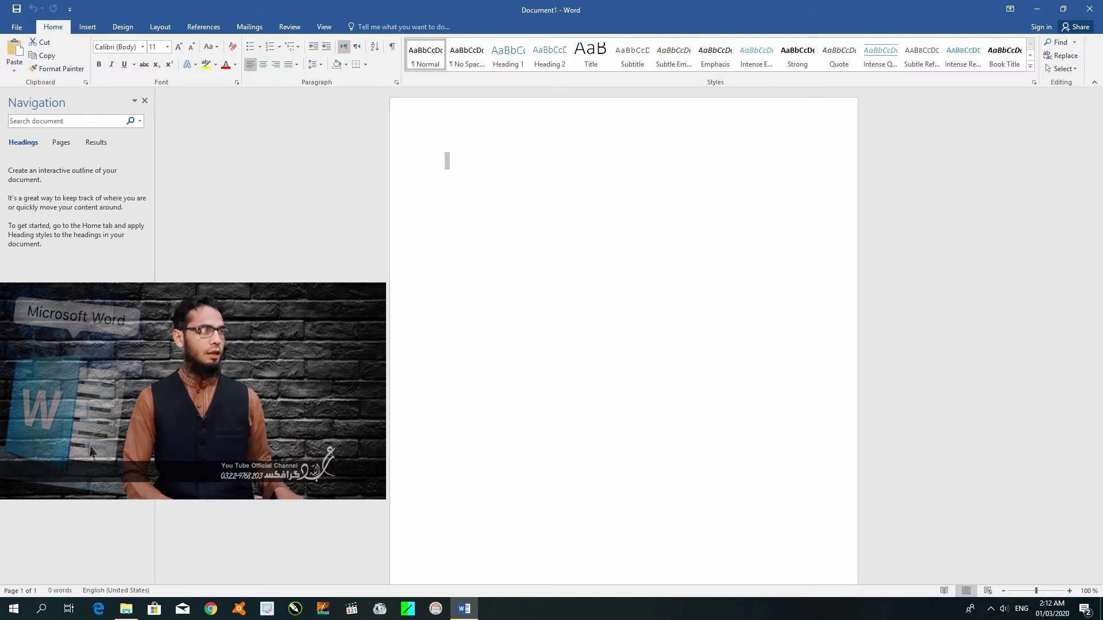
pyautogui.hotkey('ctrl', 'n')
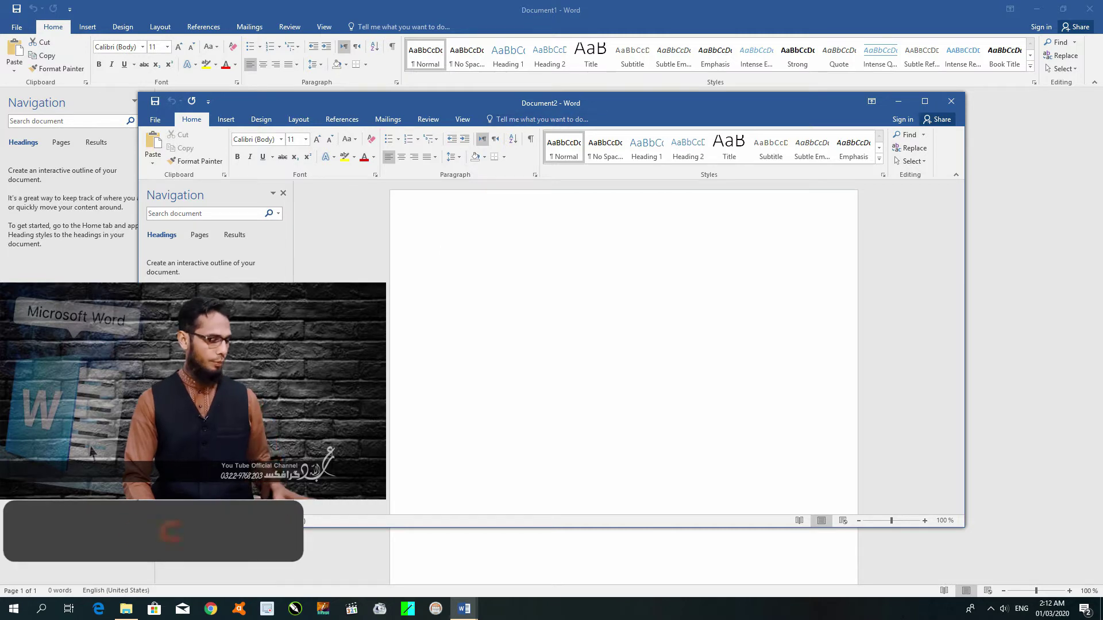
pyautogui.hotkey('ctrl', 'n')
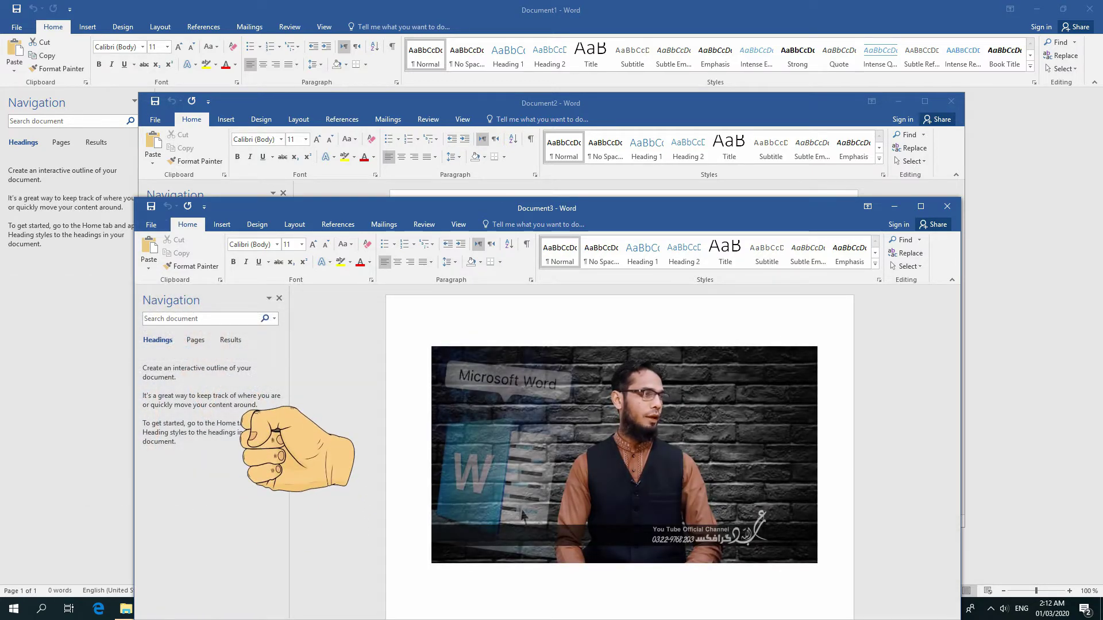
pyautogui.click(151, 225)
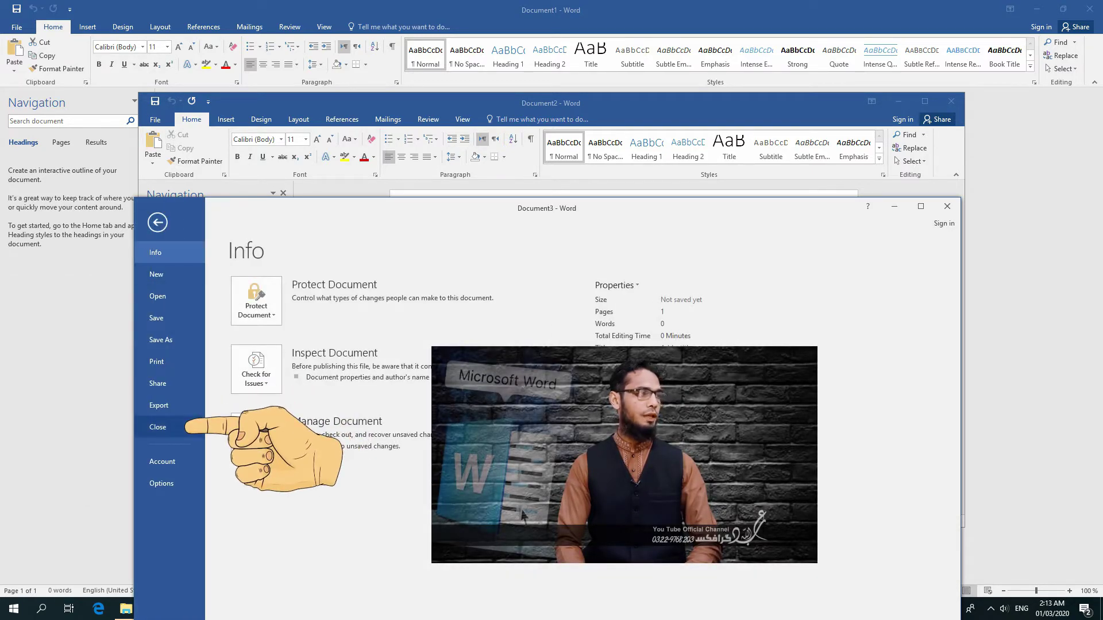
pyautogui.click(158, 427)
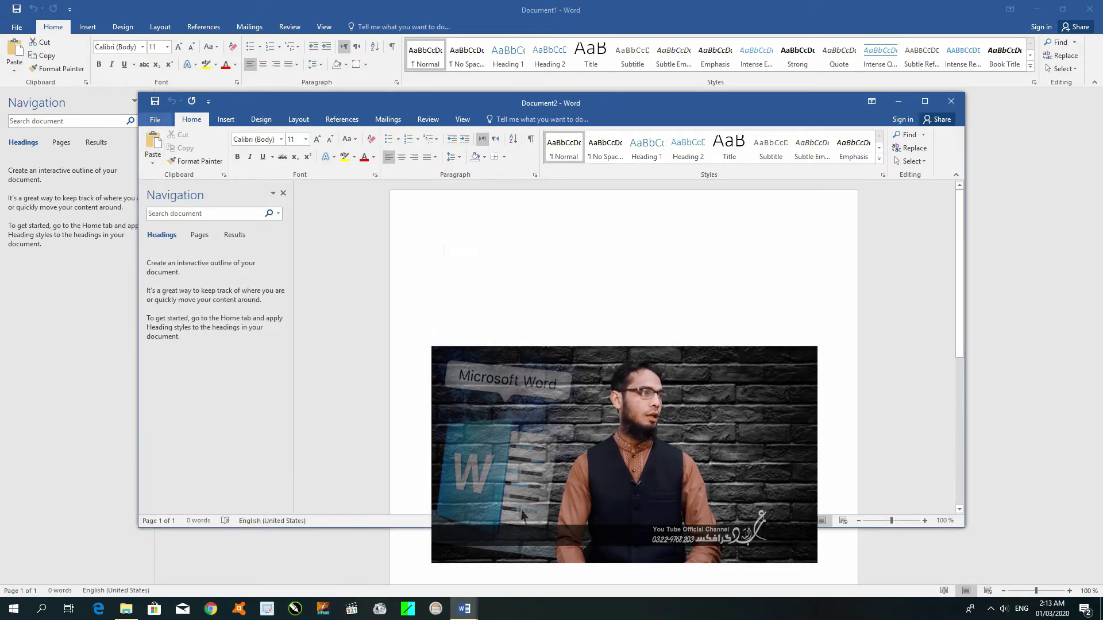
pyautogui.click(155, 119)
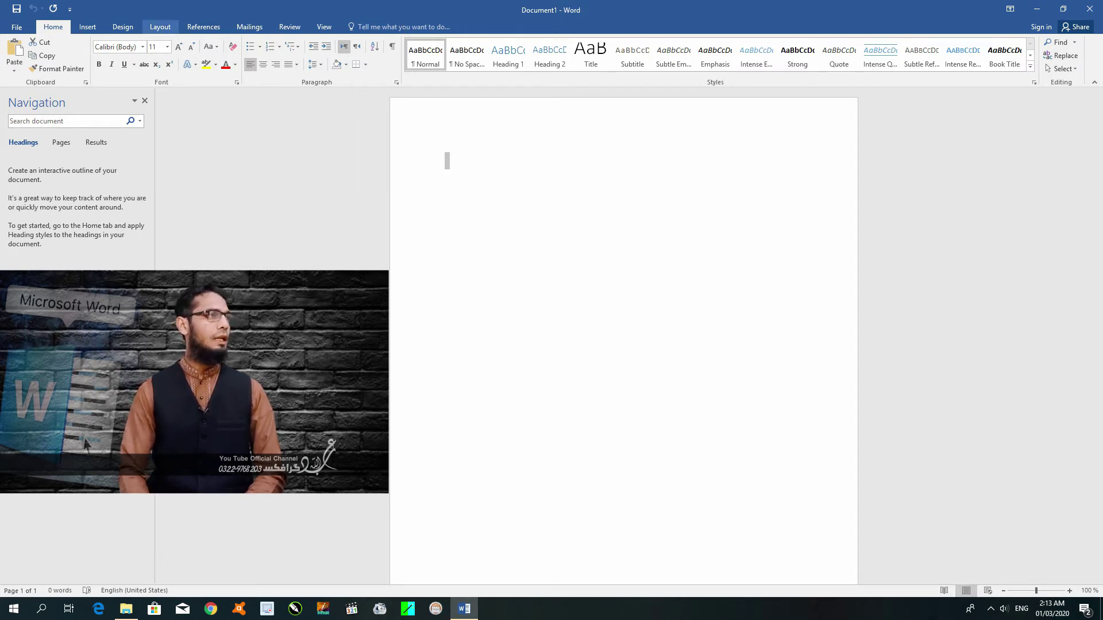
# Switch to the Insert ribbon tab and then back to Home.
pyautogui.click(87, 27)
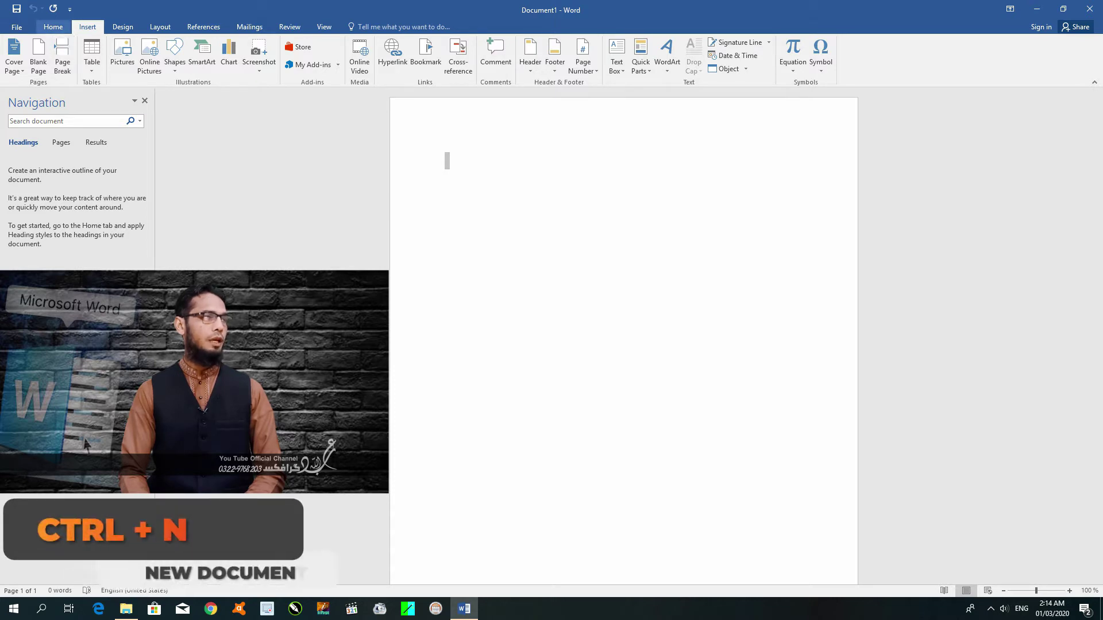
pyautogui.click(52, 27)
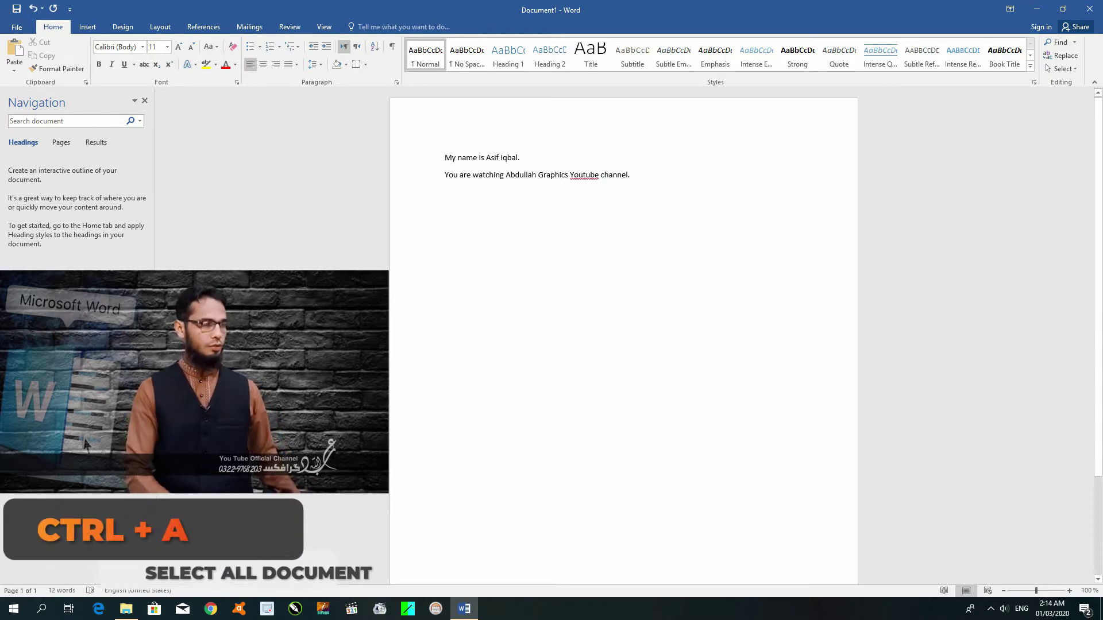
# Select all the document text and enlarge it to 48 pt.
pyautogui.hotkey('ctrl', 'a')
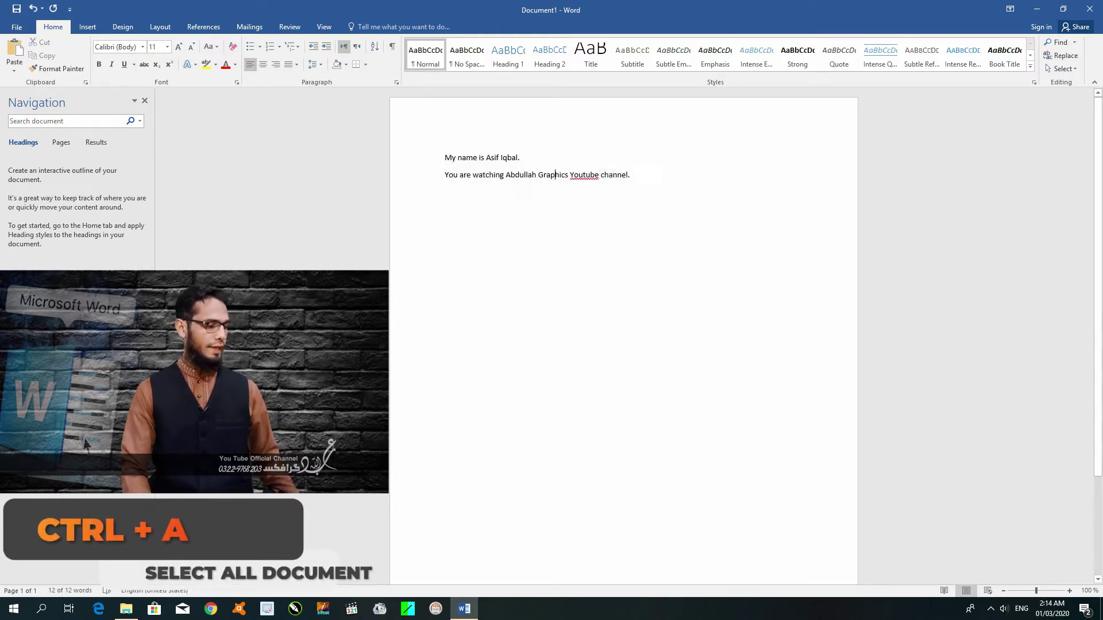
pyautogui.hotkey('ctrl', 'a')
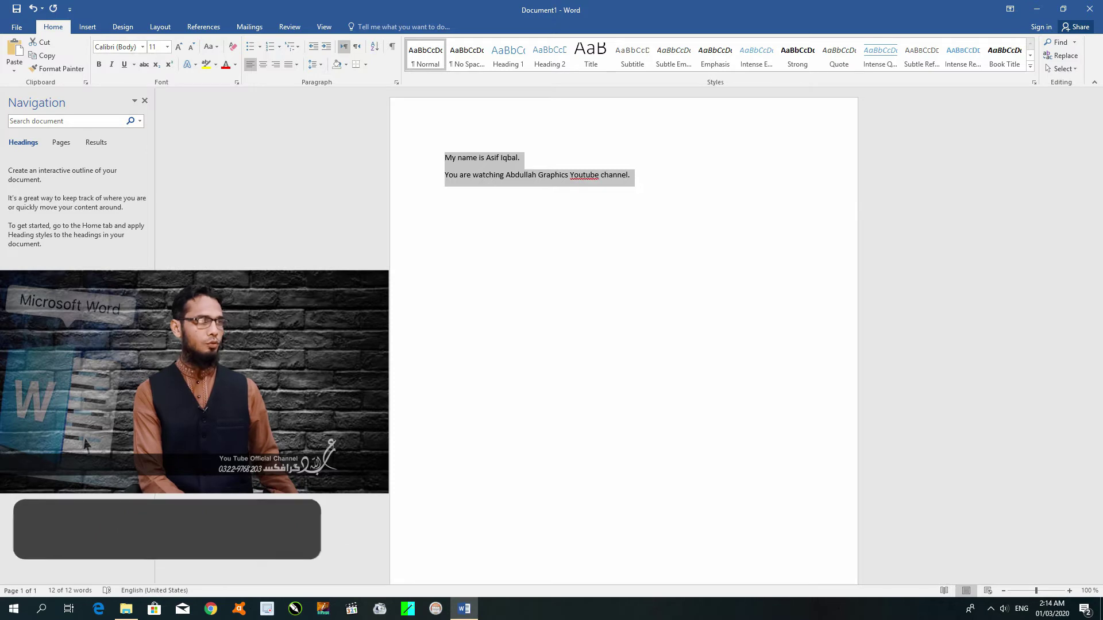
pyautogui.hotkey('ctrl', 'shift', '.')
pyautogui.hotkey('ctrl', 'shift', '.')
pyautogui.hotkey('ctrl', 'shift', '.')
pyautogui.hotkey('ctrl', 'shift', '.')
pyautogui.hotkey('ctrl', 'shift', '.')
pyautogui.hotkey('ctrl', 'shift', '.')
pyautogui.hotkey('ctrl', 'shift', '.')
pyautogui.hotkey('ctrl', 'shift', '.')
pyautogui.hotkey('ctrl', 'shift', '.')
pyautogui.hotkey('ctrl', 'shift', '.')
pyautogui.hotkey('ctrl', 'shift', '.')
pyautogui.hotkey('ctrl', 'shift', '.')
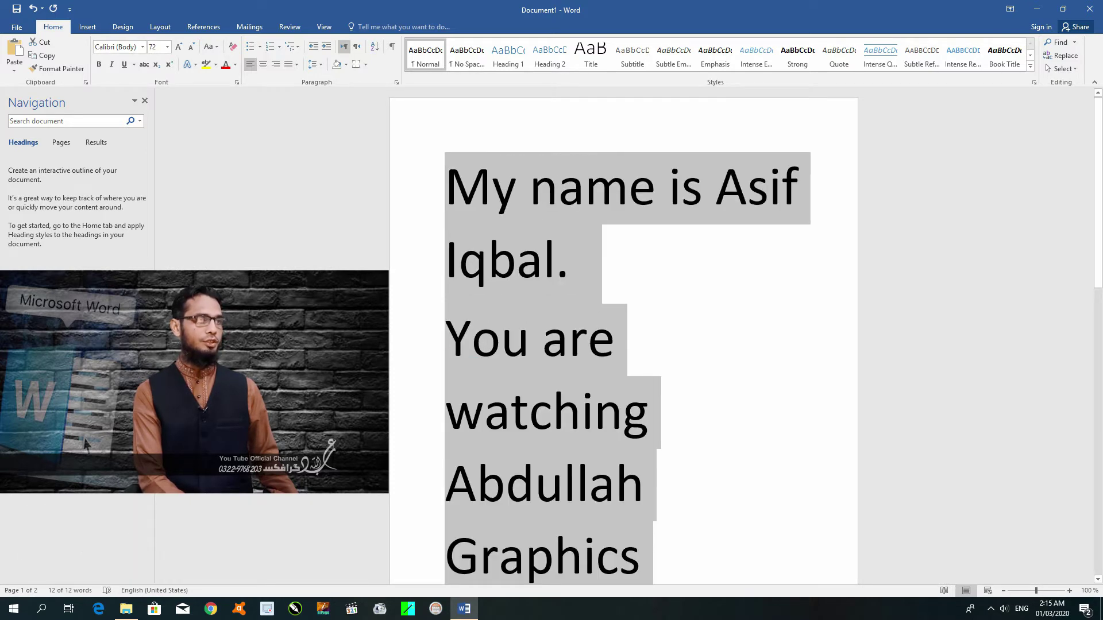
pyautogui.hotkey('ctrl', 'shift', ',')
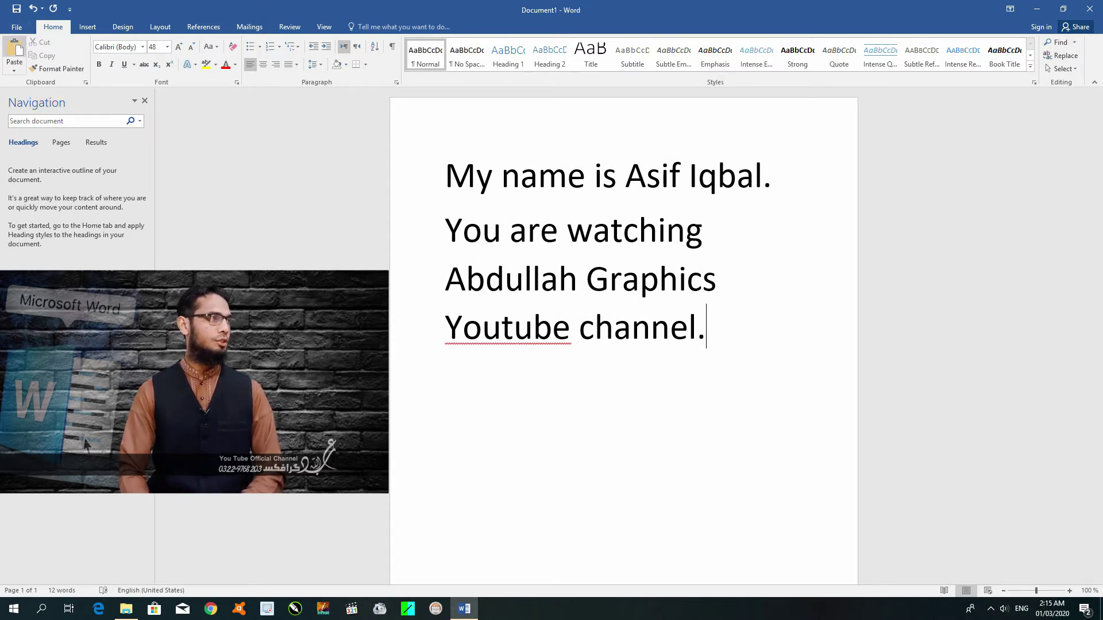
# Go to the Save As page in the File backstage.
pyautogui.click(17, 27)
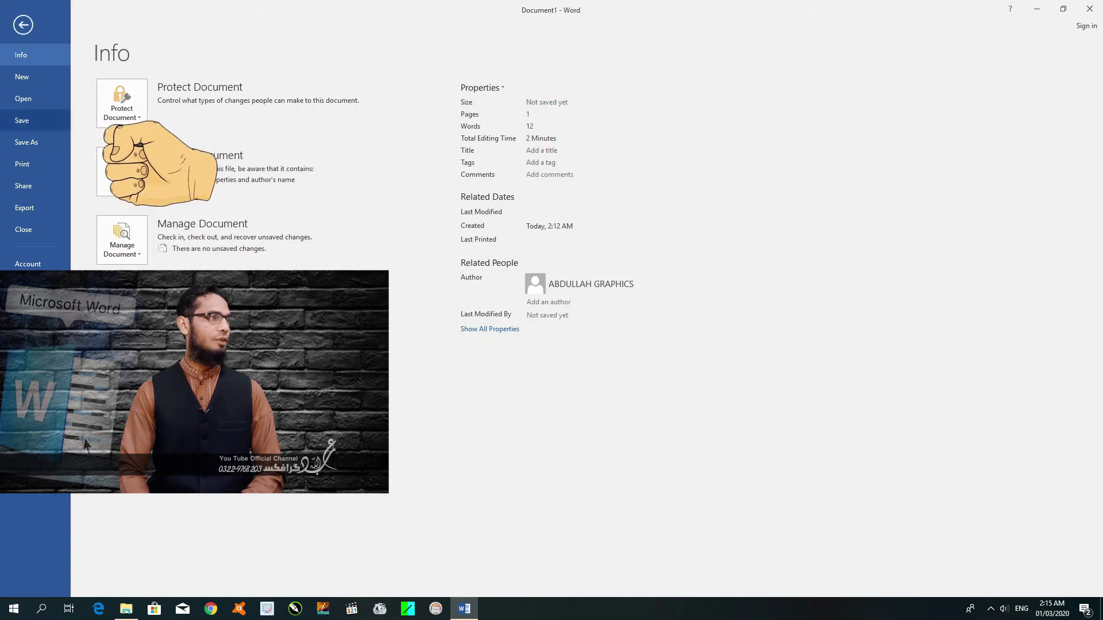
pyautogui.click(26, 142)
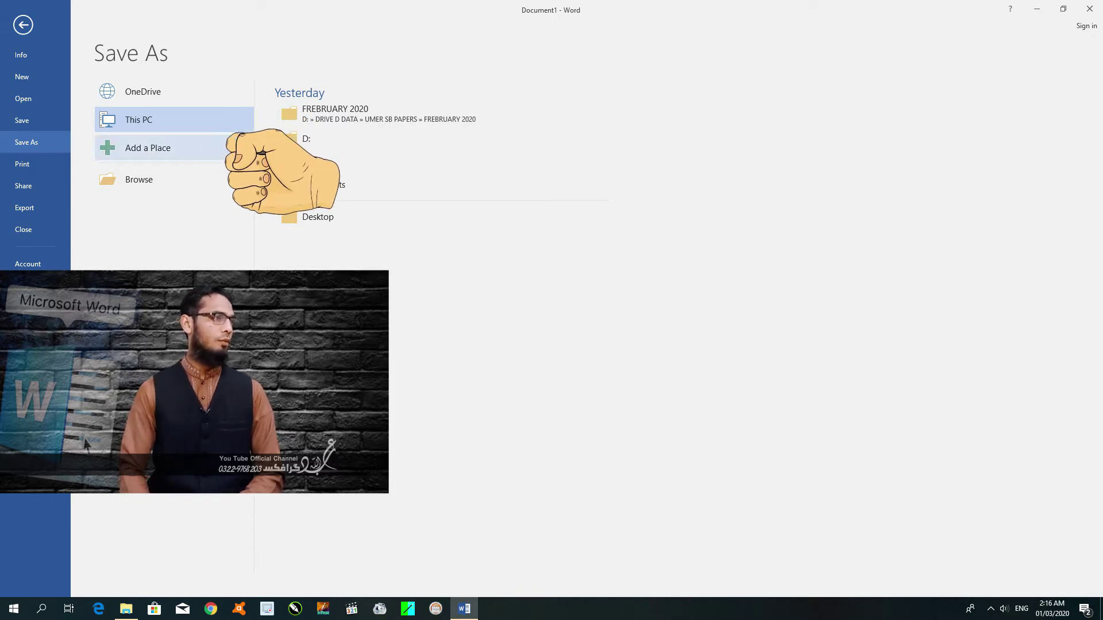
# Try Add a Place, then browse to open the Save As dialog in Documents.
pyautogui.click(148, 148)
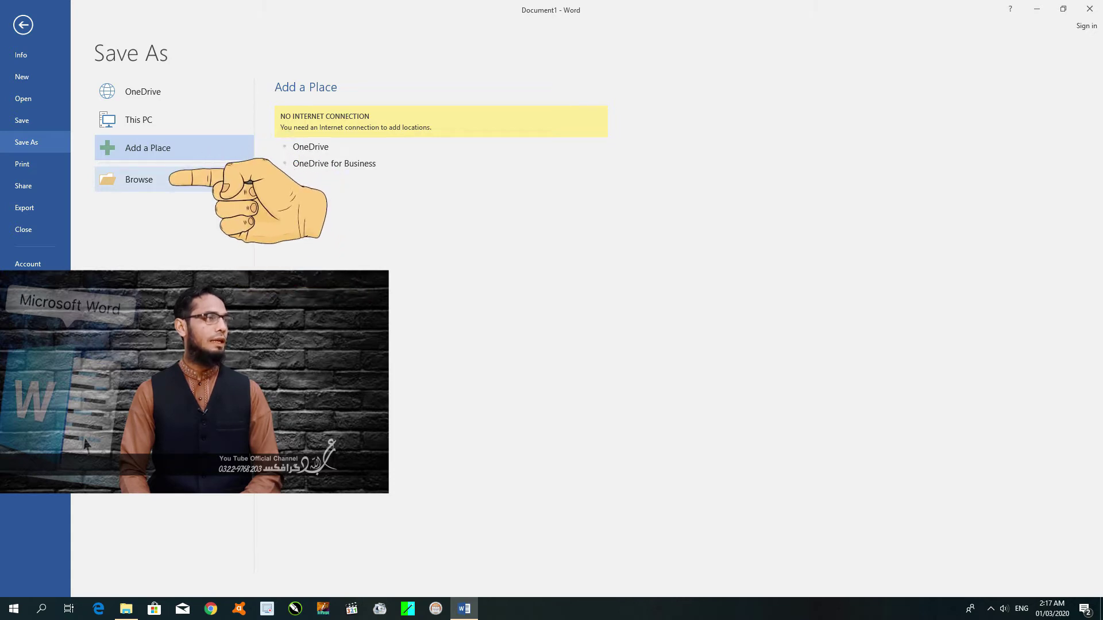
pyautogui.click(139, 179)
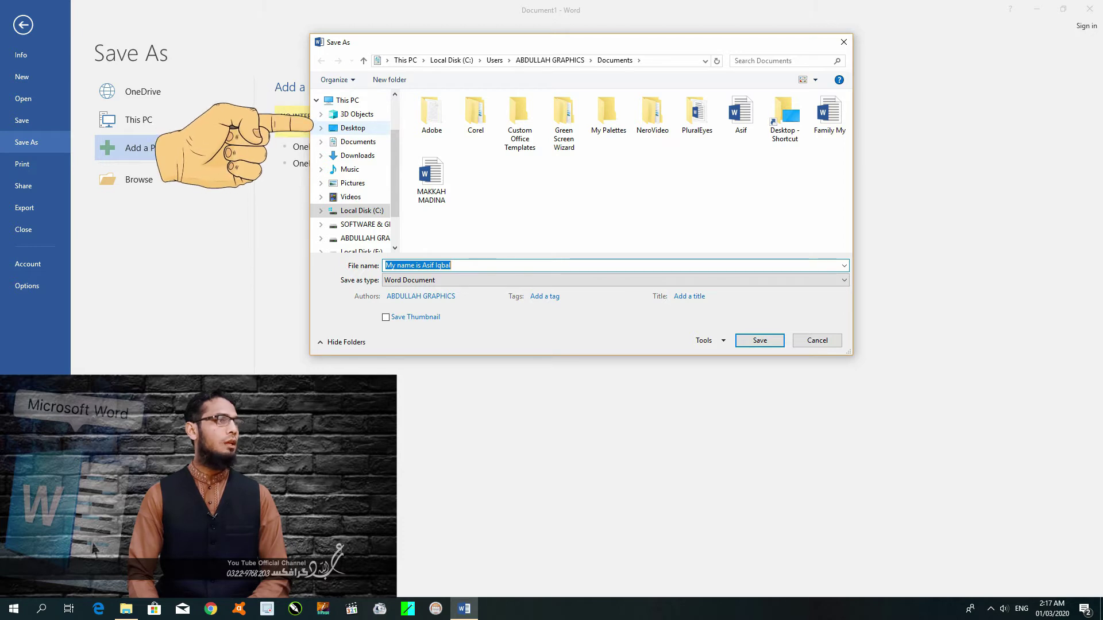
# Point the save dialog at the Desktop and try several icon sizes and layouts with the view slider.
pyautogui.click(352, 127)
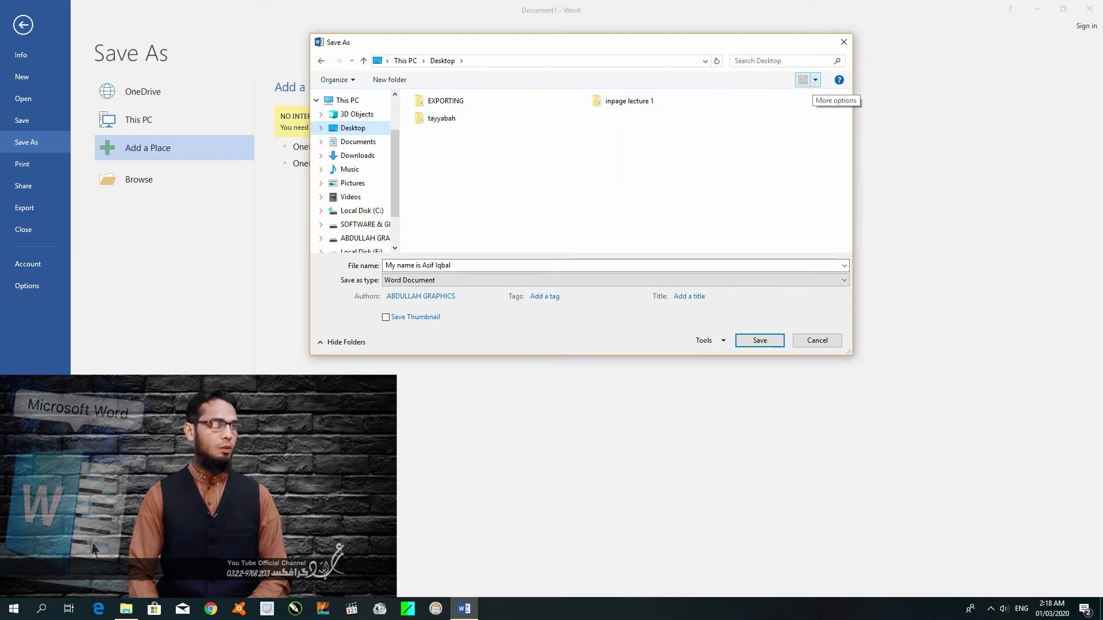
pyautogui.click(815, 80)
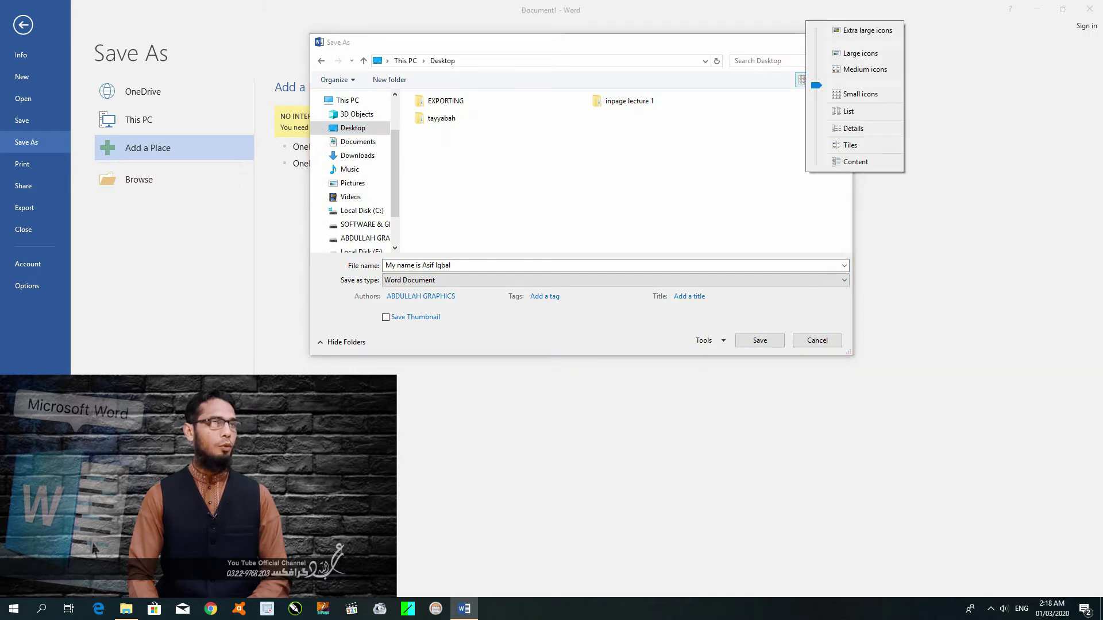
pyautogui.moveTo(816, 85); pyautogui.dragTo(816, 30)
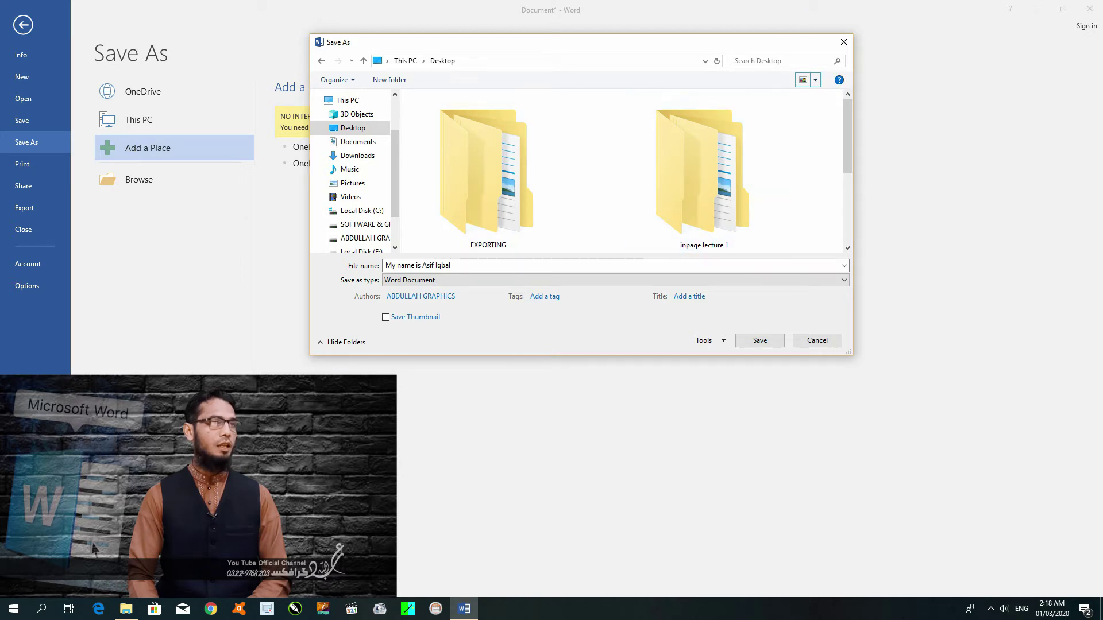
pyautogui.click(815, 80)
pyautogui.moveTo(816, 83); pyautogui.dragTo(816, 146)
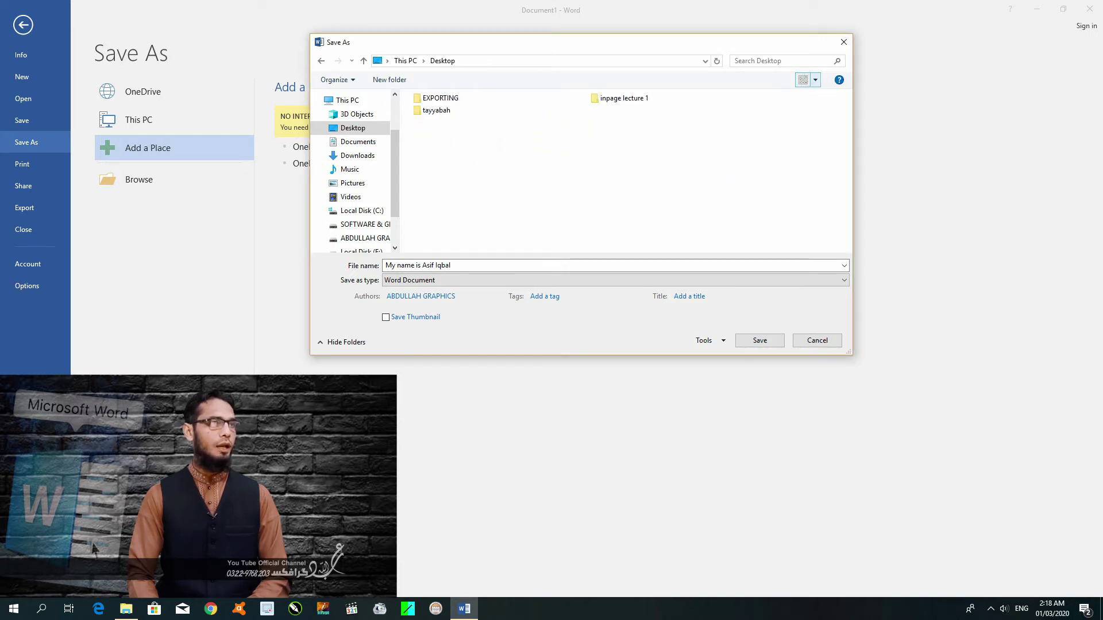
pyautogui.click(815, 80)
pyautogui.moveTo(814, 82); pyautogui.dragTo(815, 116)
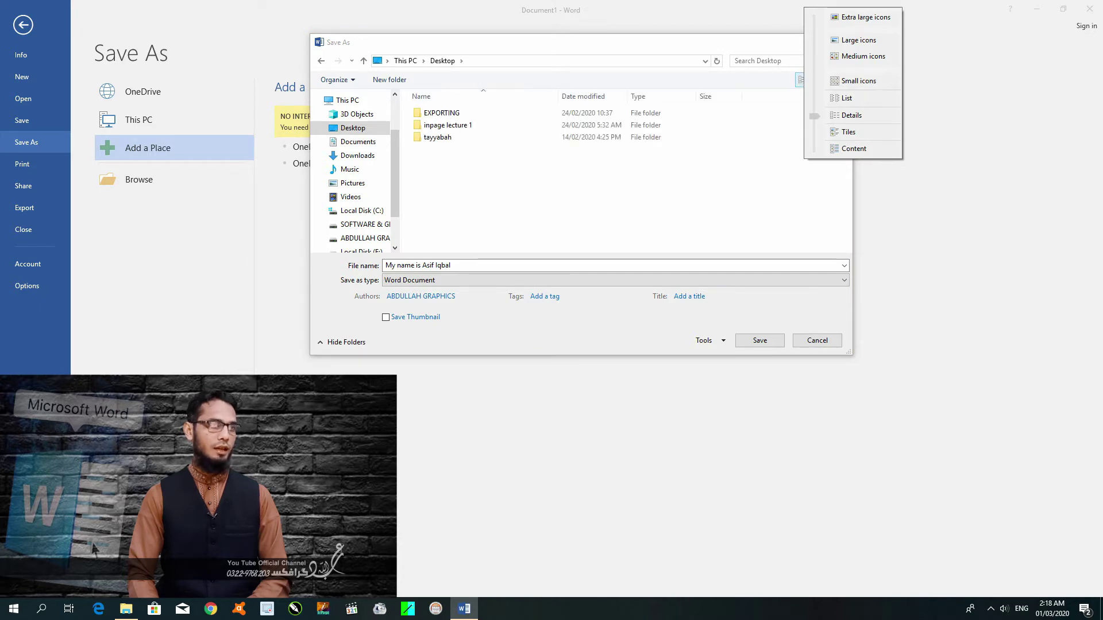
pyautogui.moveTo(814, 116); pyautogui.dragTo(815, 133)
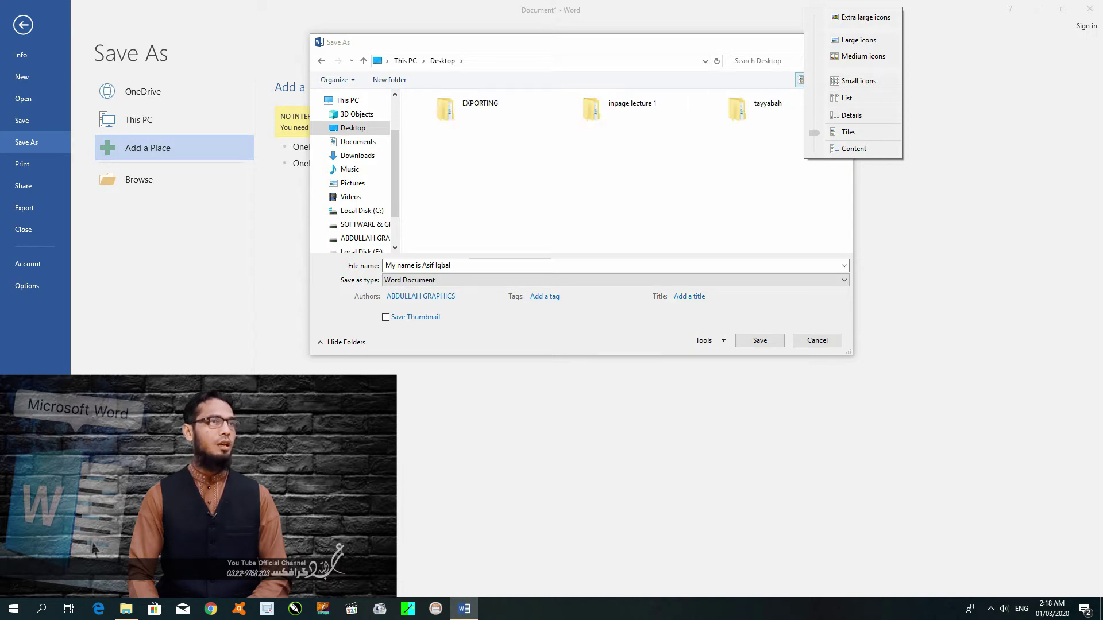
pyautogui.moveTo(815, 133); pyautogui.dragTo(815, 17)
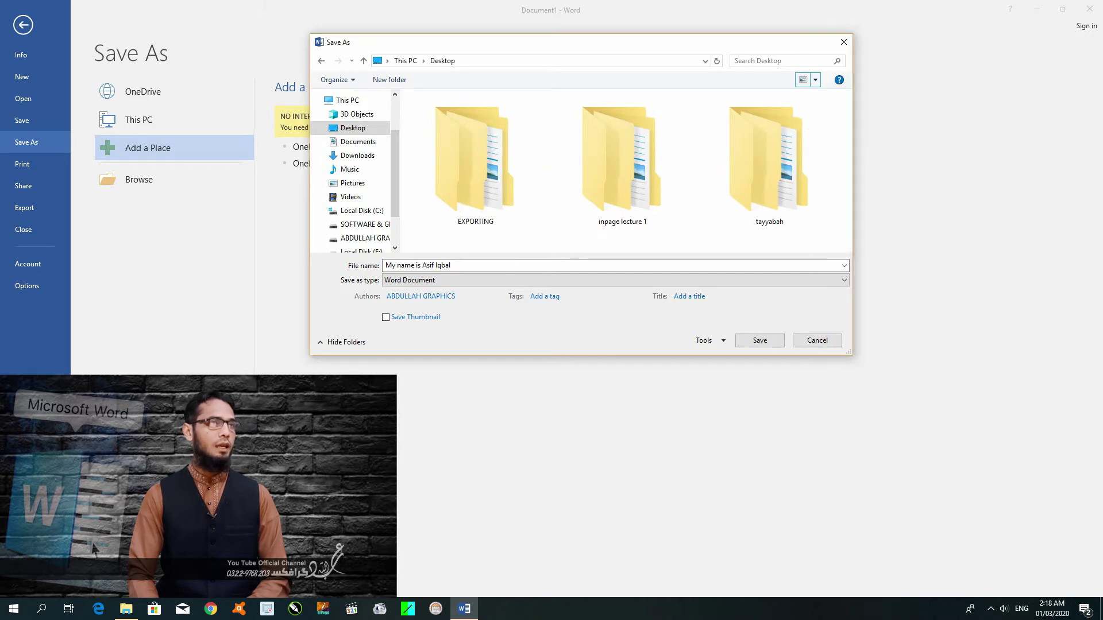
# Cycle through medium, small, list, details, tiles and content views, ending on Large icons.
pyautogui.click(815, 79)
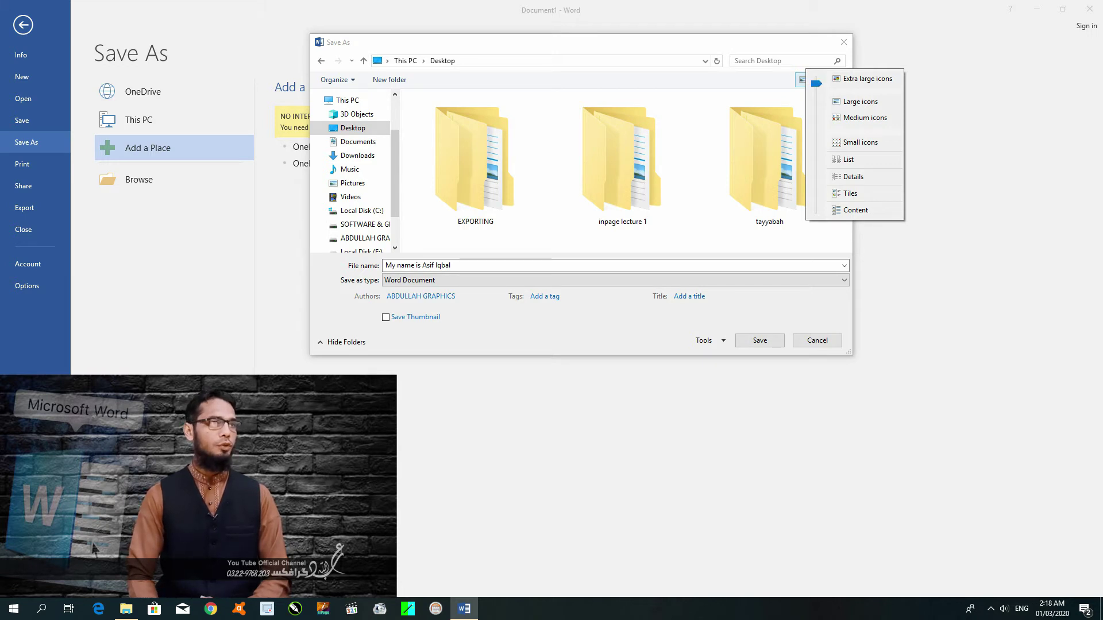
pyautogui.click(865, 118)
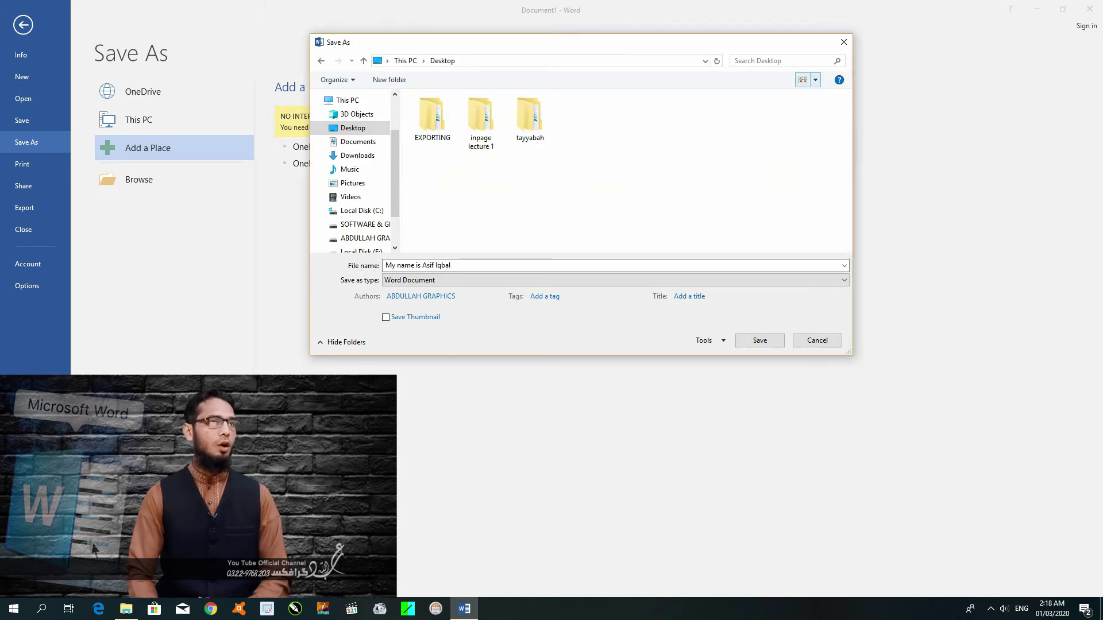
pyautogui.click(815, 80)
pyautogui.click(860, 115)
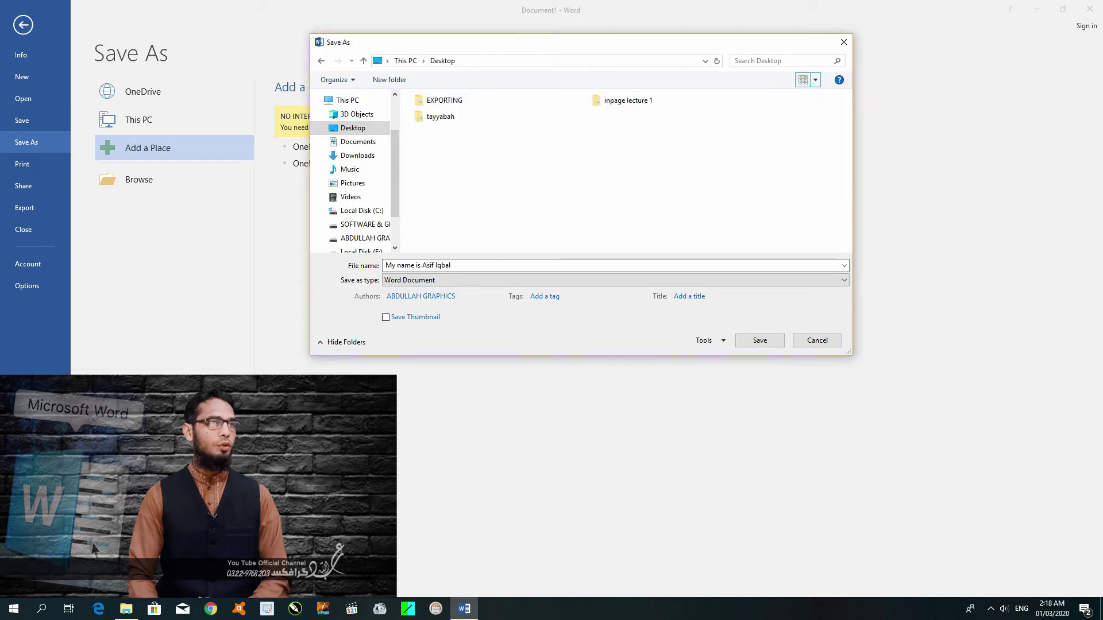
pyautogui.click(815, 80)
pyautogui.click(843, 103)
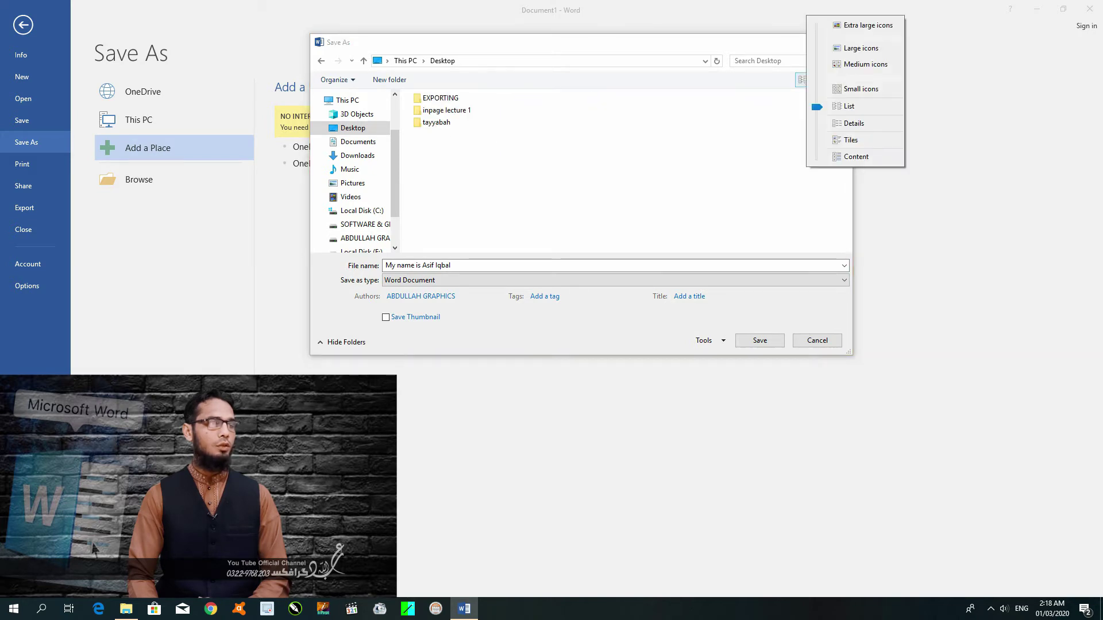
pyautogui.click(815, 79)
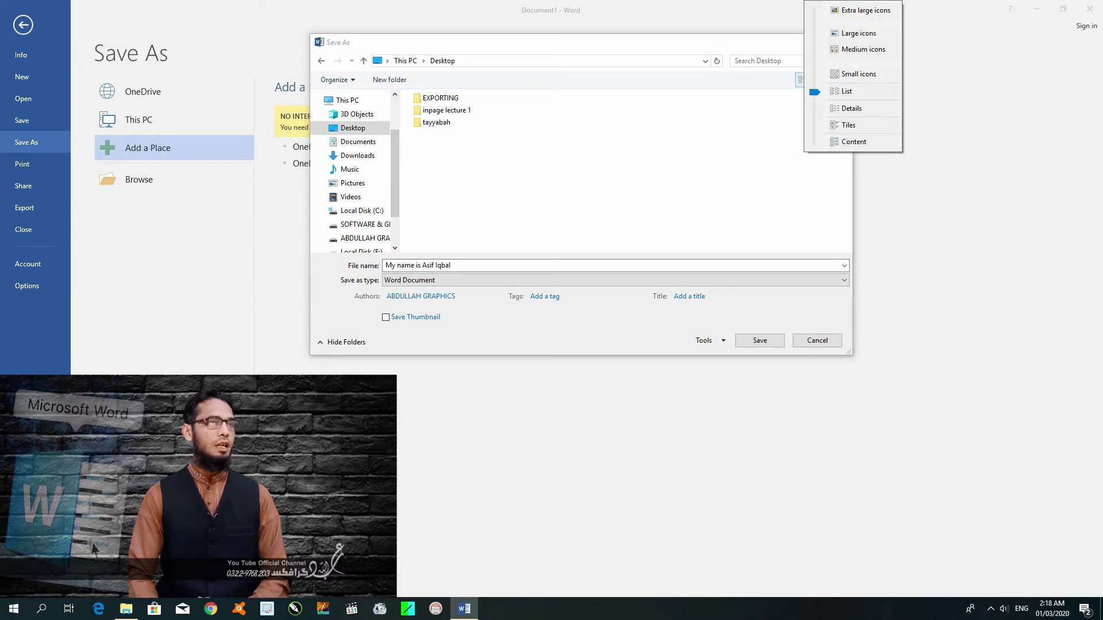
pyautogui.click(851, 108)
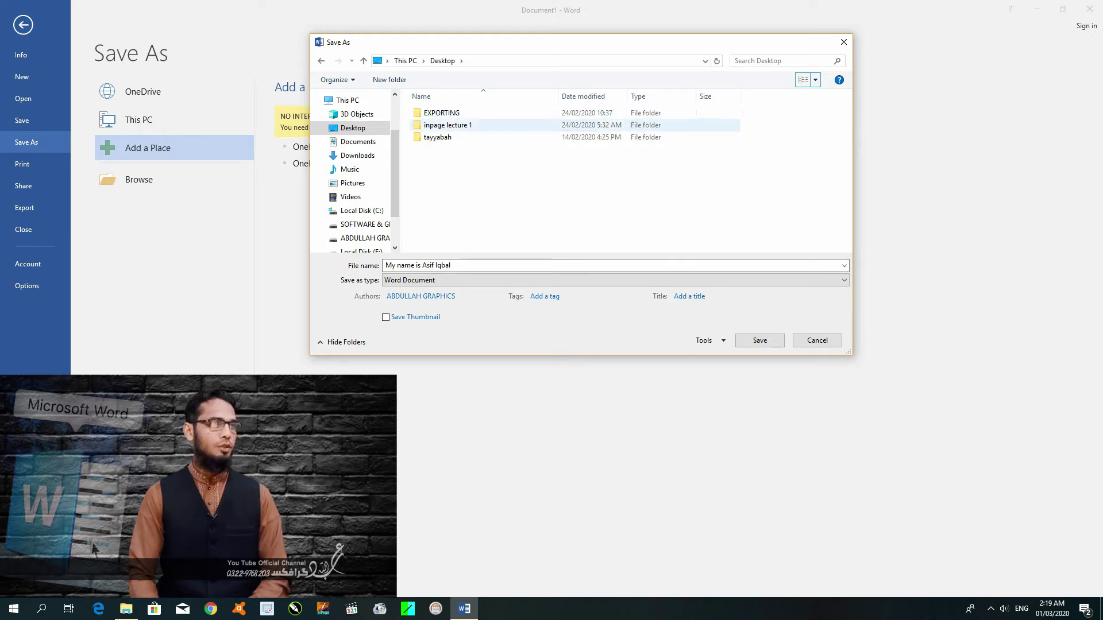
pyautogui.click(803, 80)
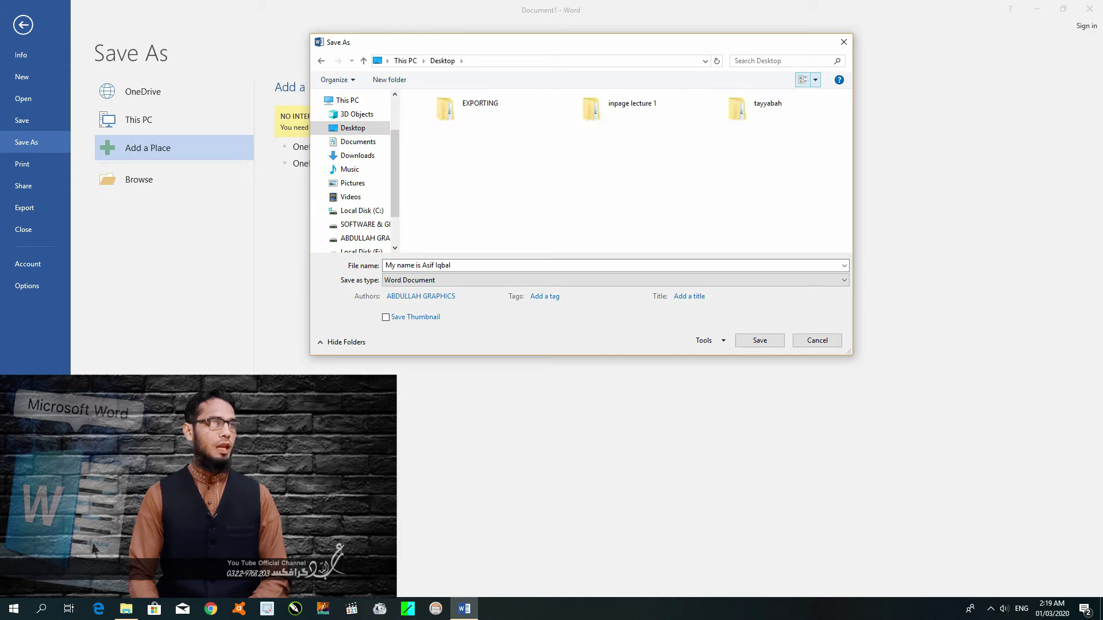
pyautogui.click(815, 80)
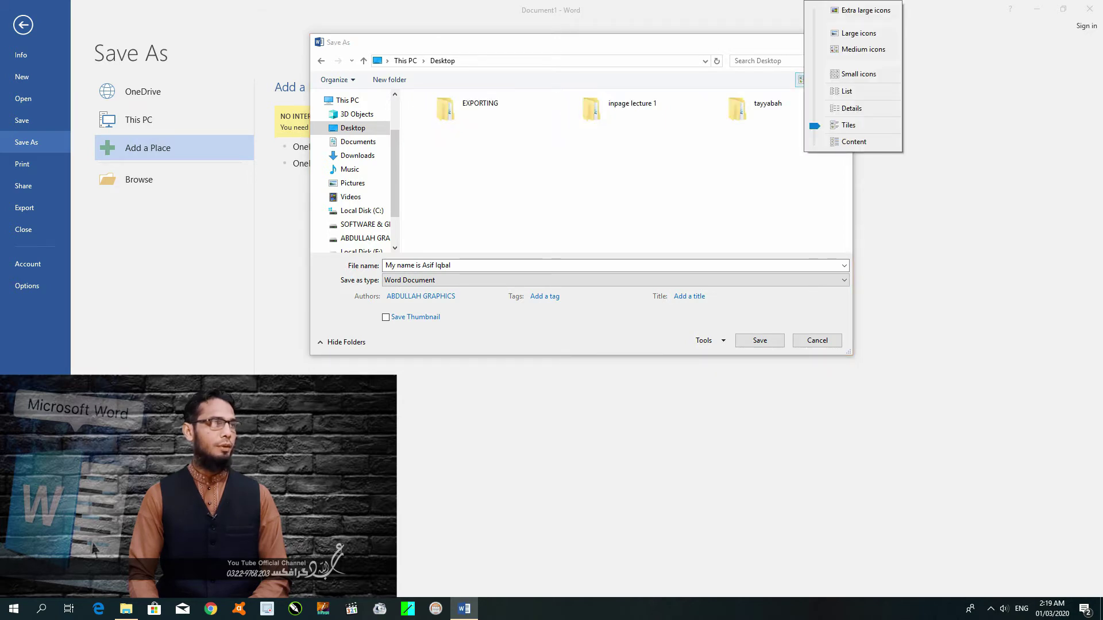
pyautogui.click(848, 141)
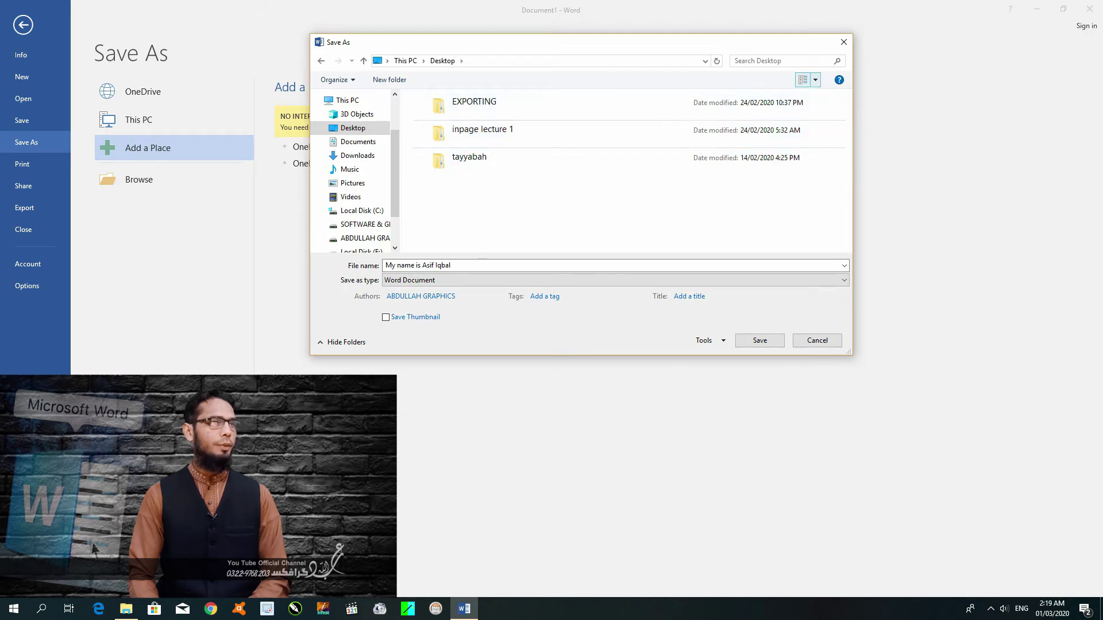
pyautogui.click(815, 80)
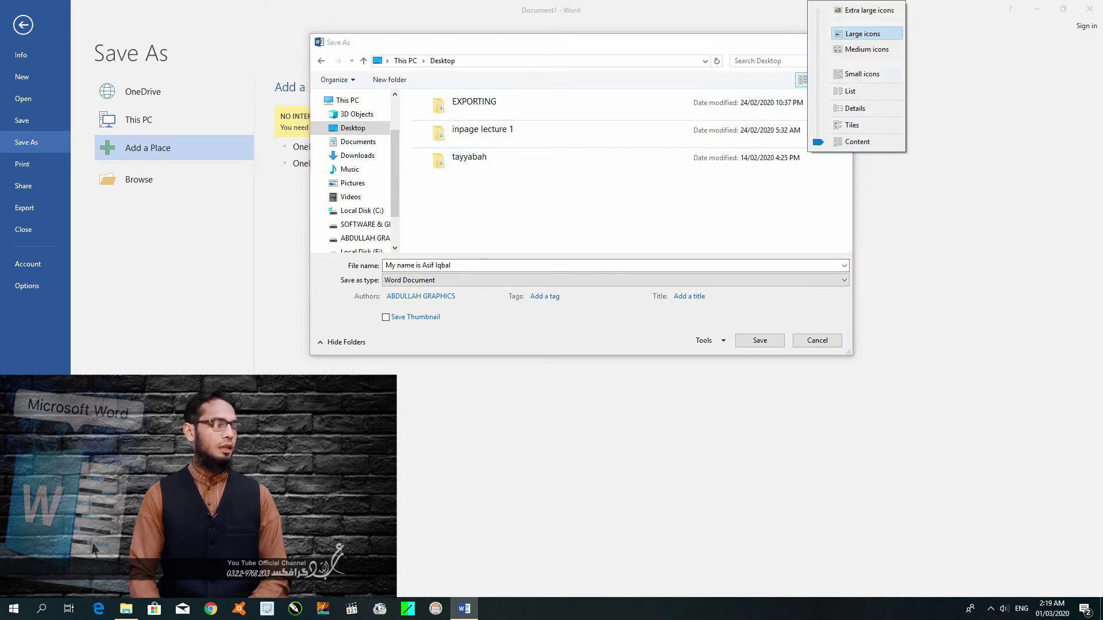
pyautogui.click(864, 33)
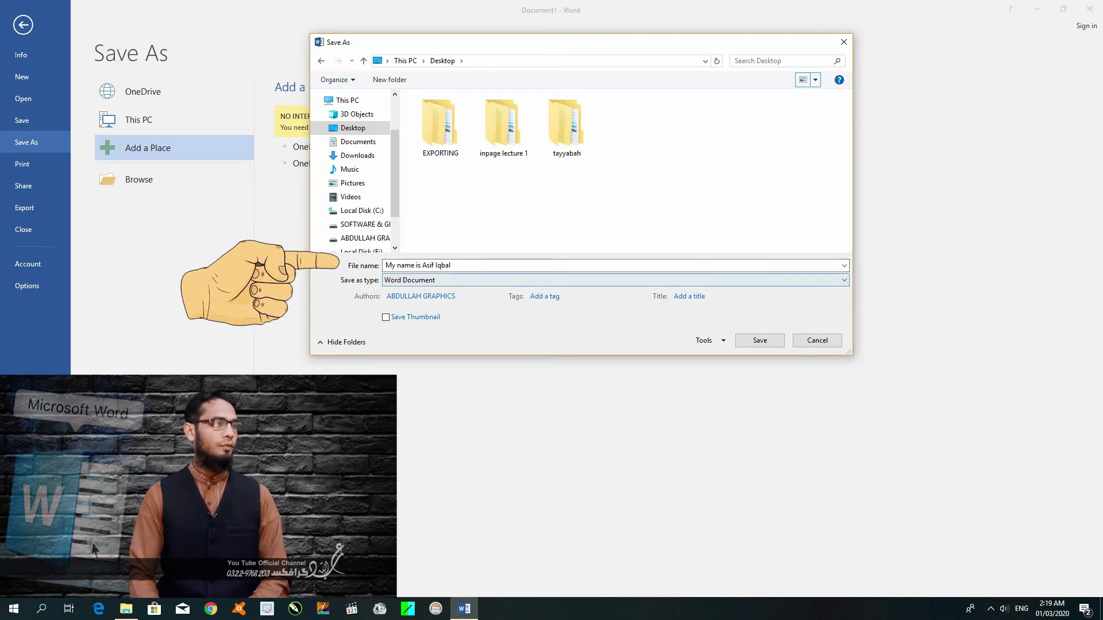
# Rename the file to 'abdullah Graphics' and, after browsing formats, keep Word Document as the type.
pyautogui.click(551, 265)
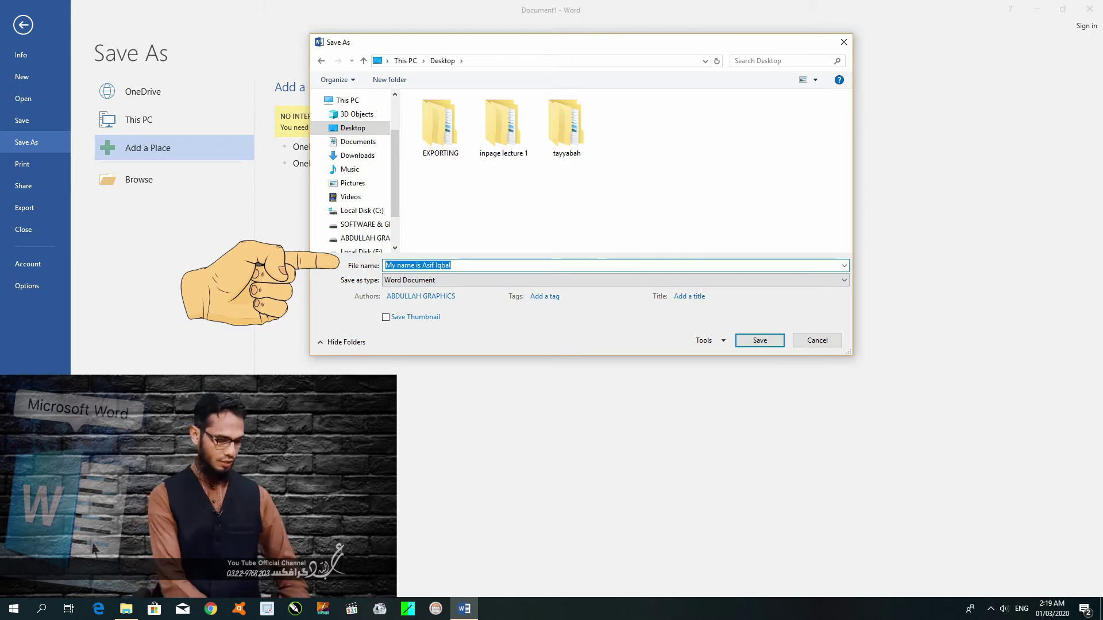
pyautogui.write('abdullah Graphics')
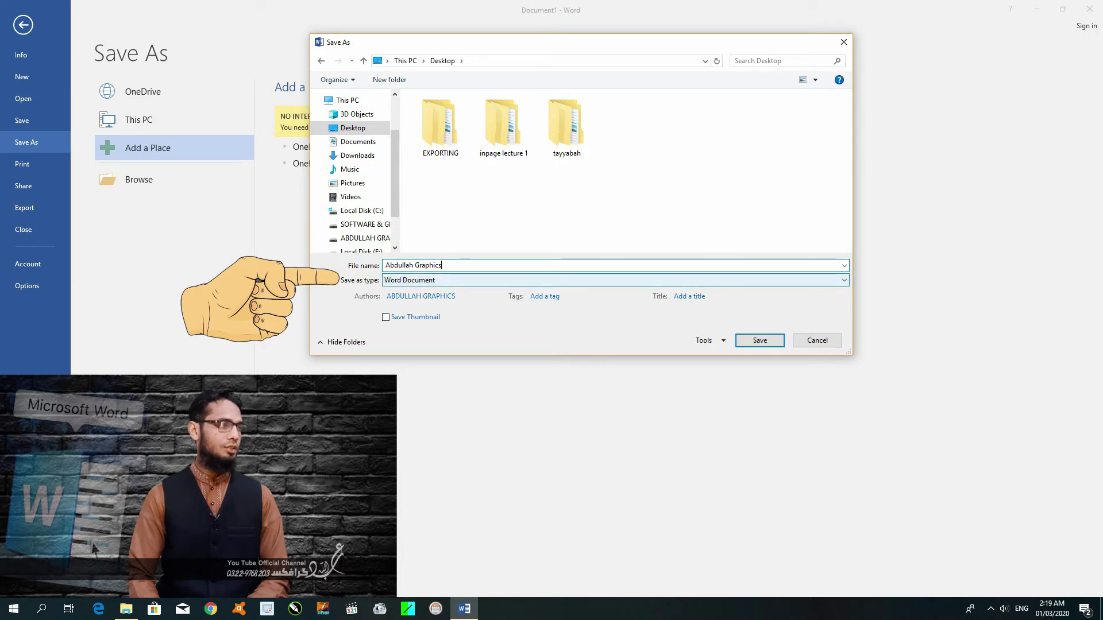
pyautogui.click(615, 280)
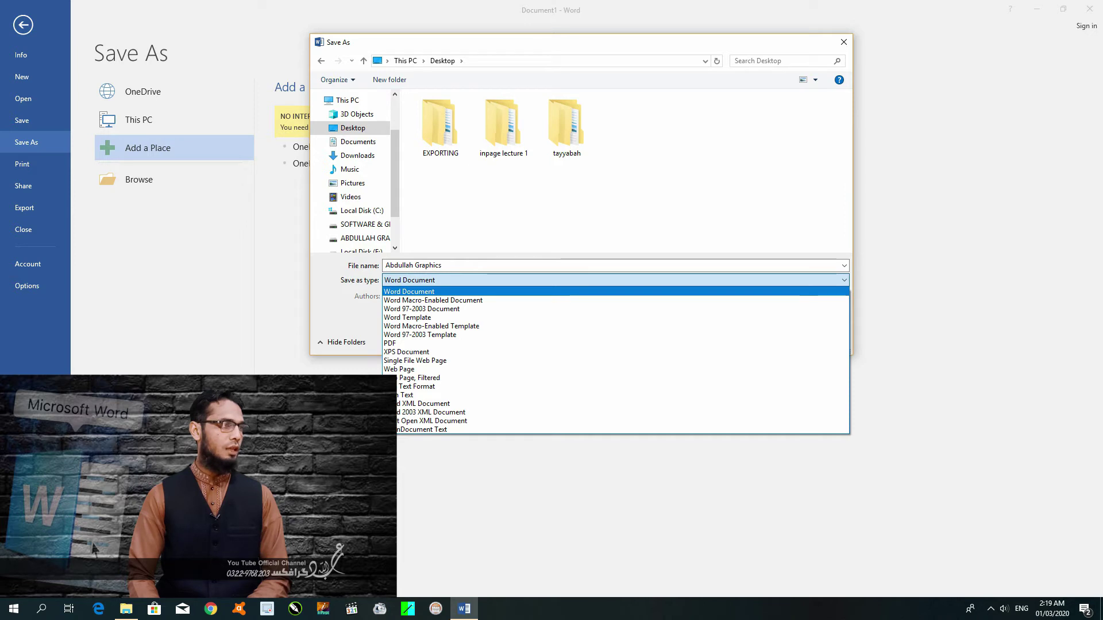
pyautogui.press('Down')
pyautogui.press('Down')
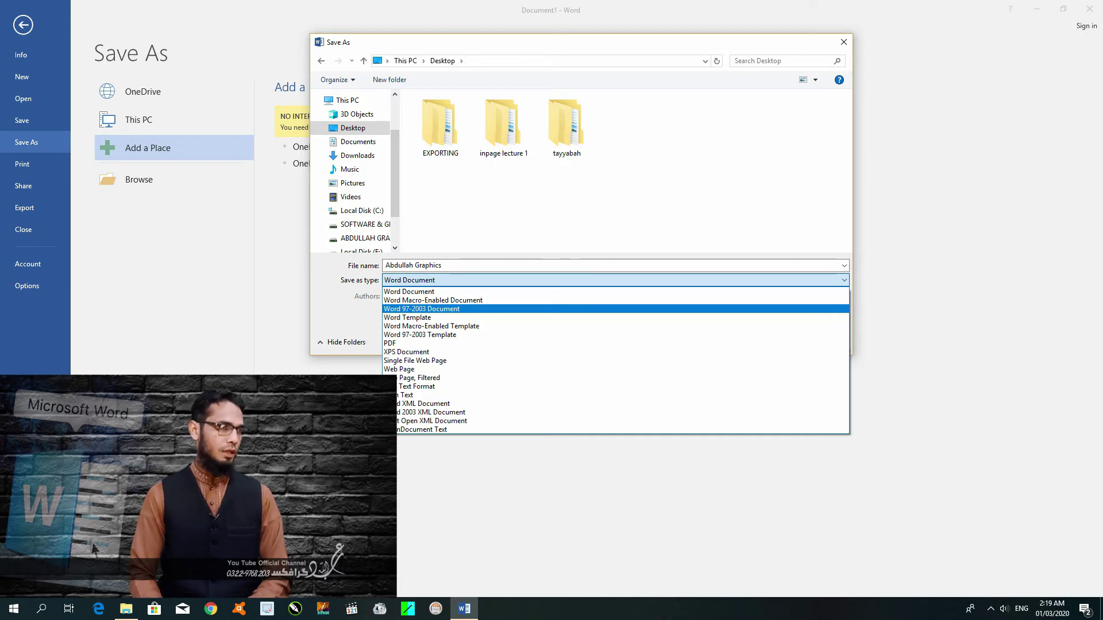
pyautogui.click(448, 309)
pyautogui.click(448, 280)
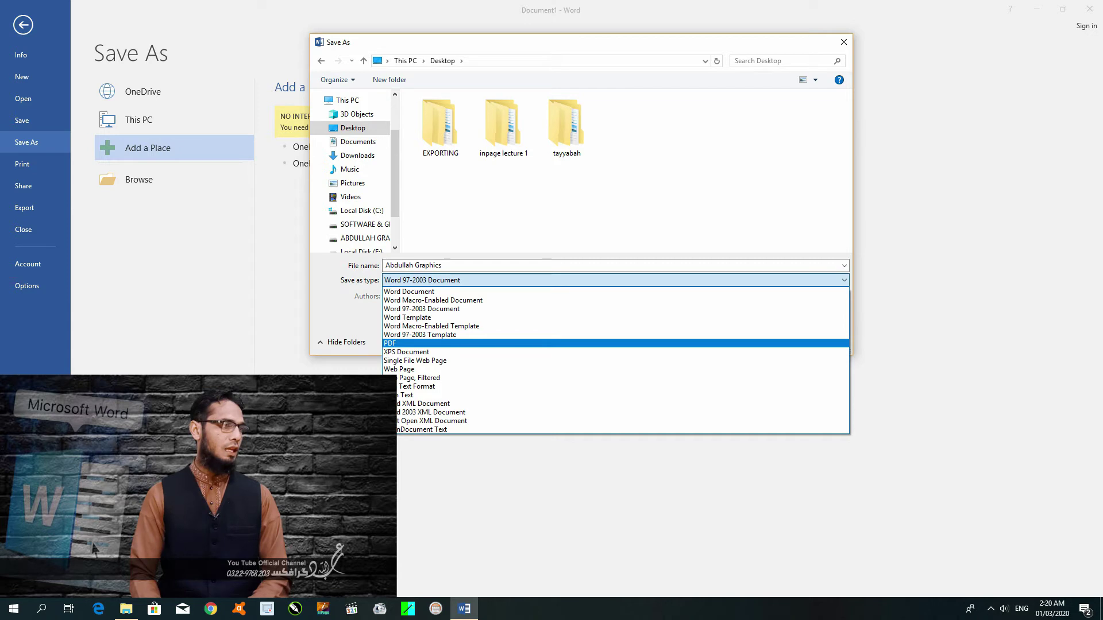
pyautogui.press('Down')
pyautogui.press('Down')
pyautogui.press('Down')
pyautogui.press('Down')
pyautogui.press('Up')
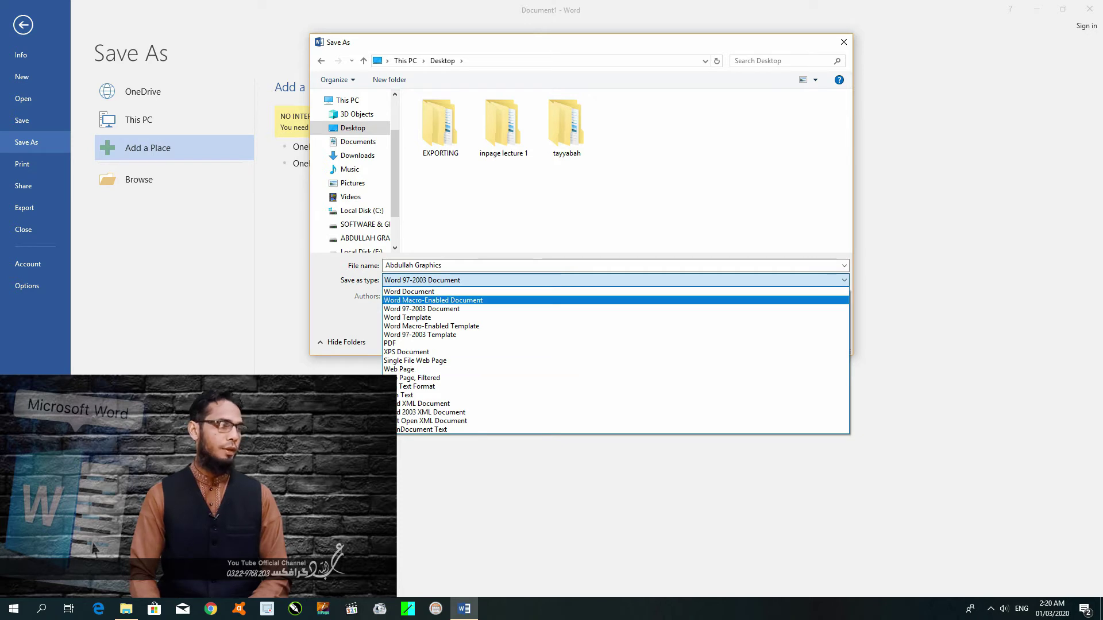
pyautogui.press('Up')
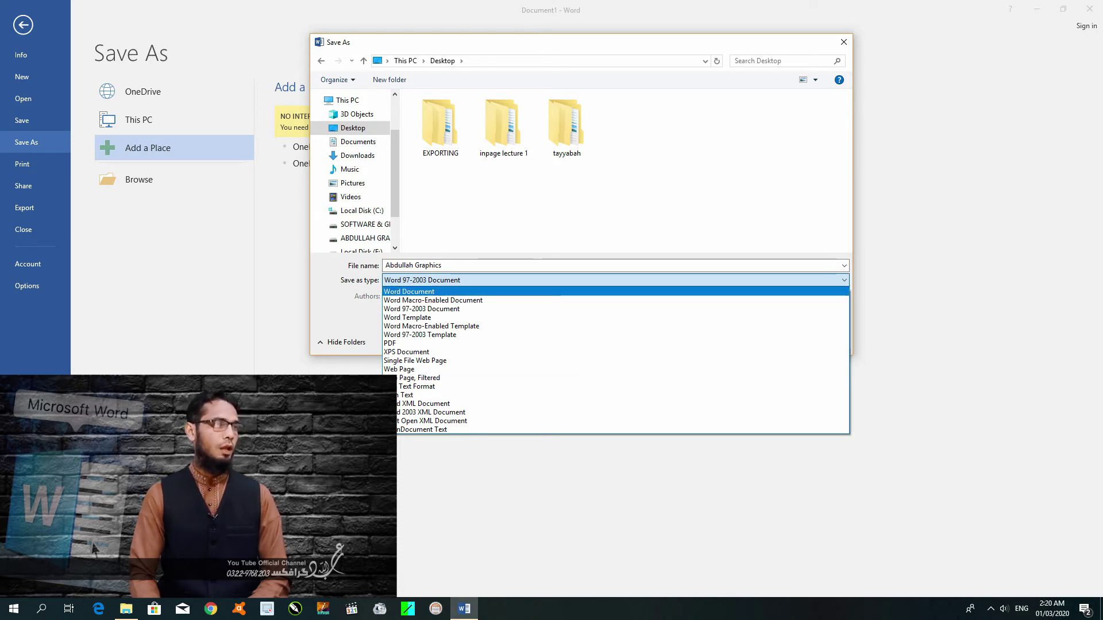
pyautogui.press('Return')
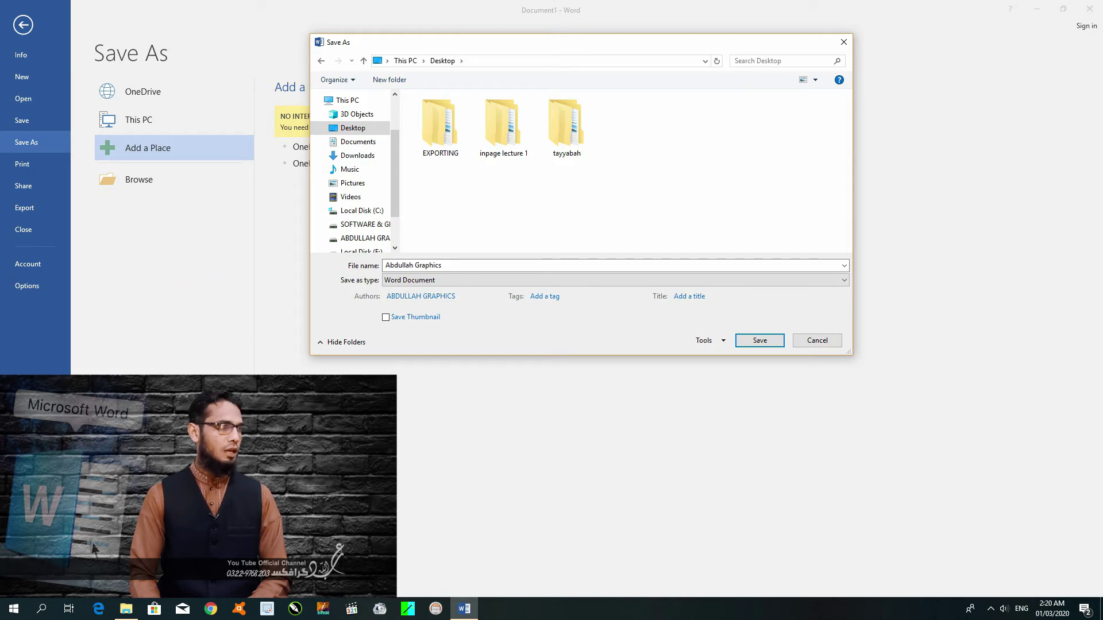
# Add a second author to the file and set its title to 'My Document'.
pyautogui.press('Tab')
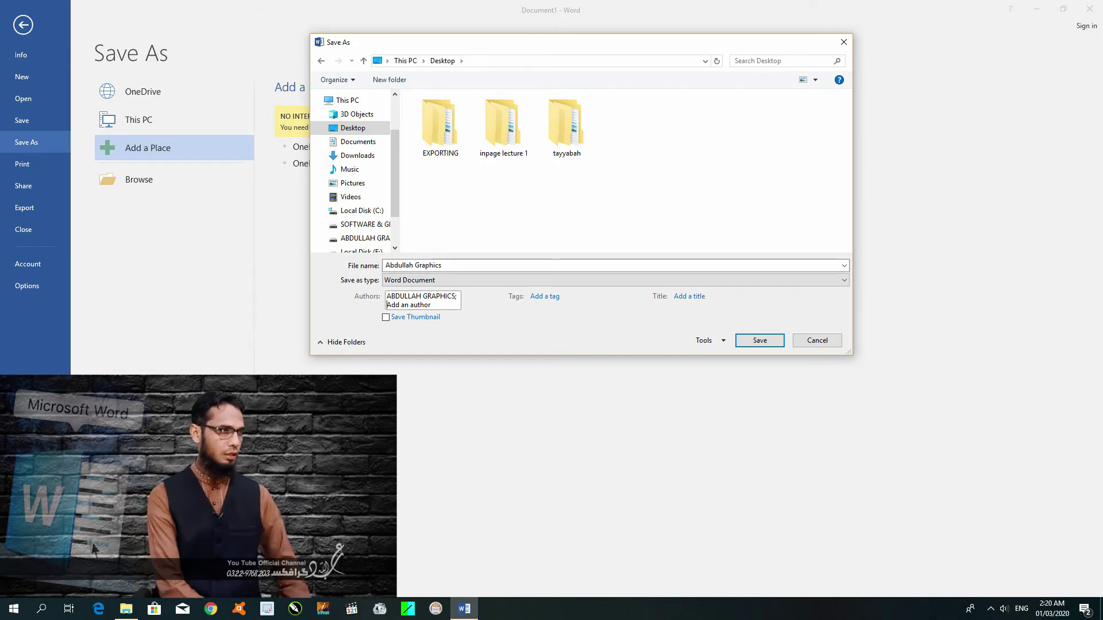
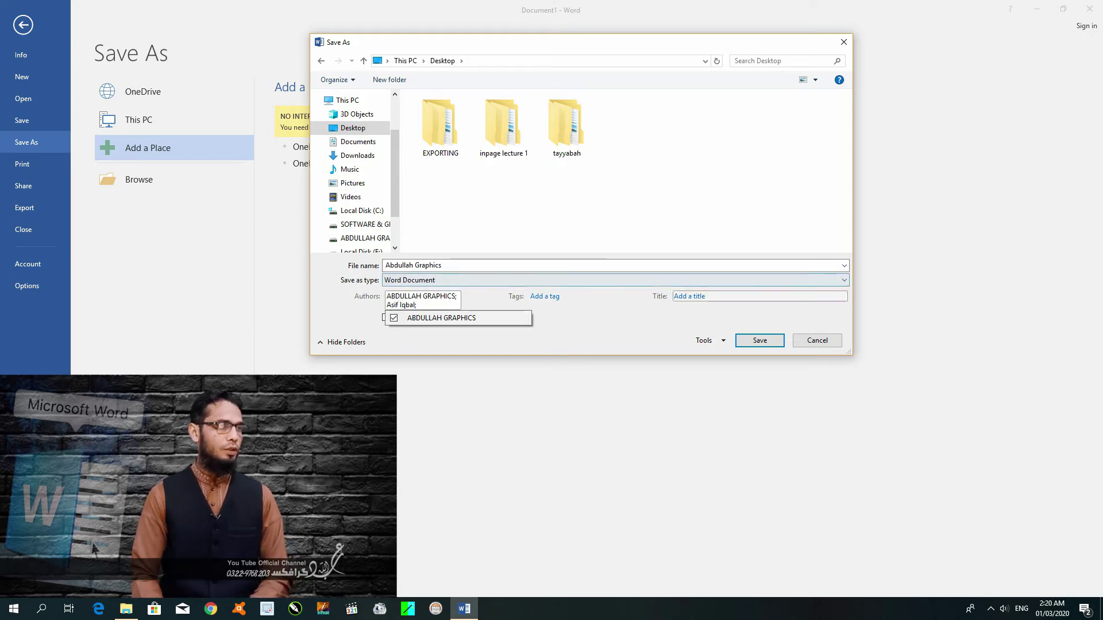
pyautogui.click(689, 297)
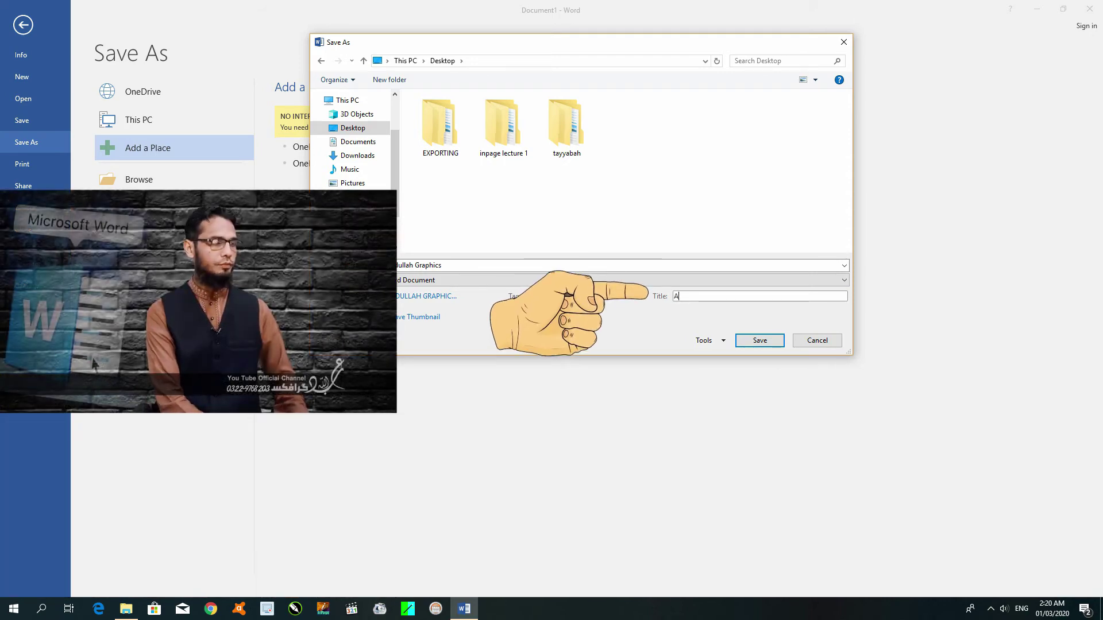
pyautogui.write('My ')
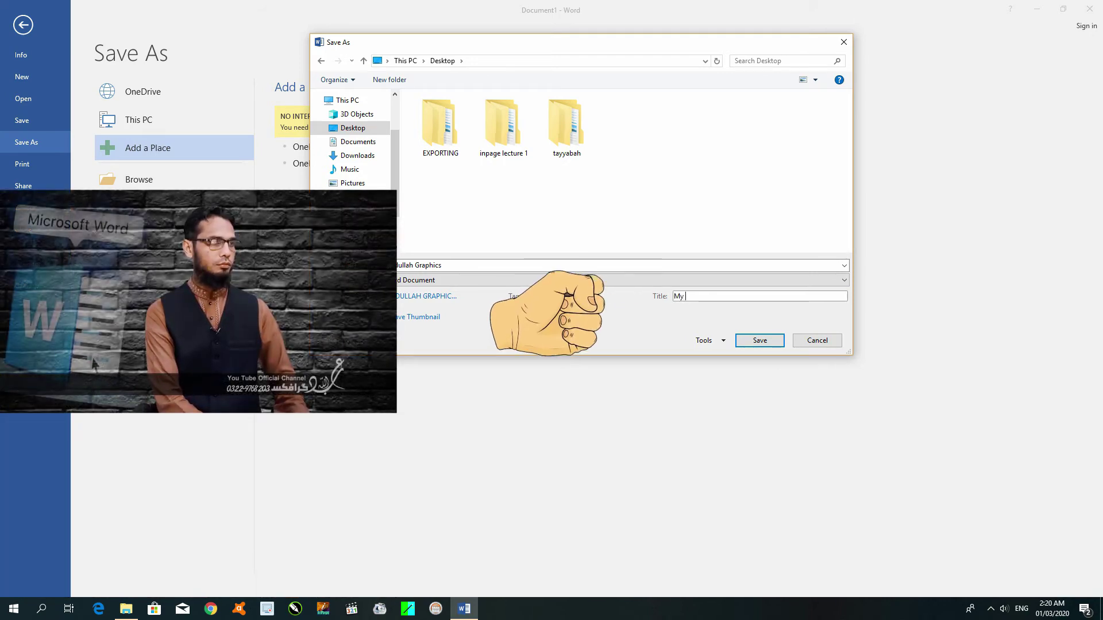
pyautogui.write('Document')
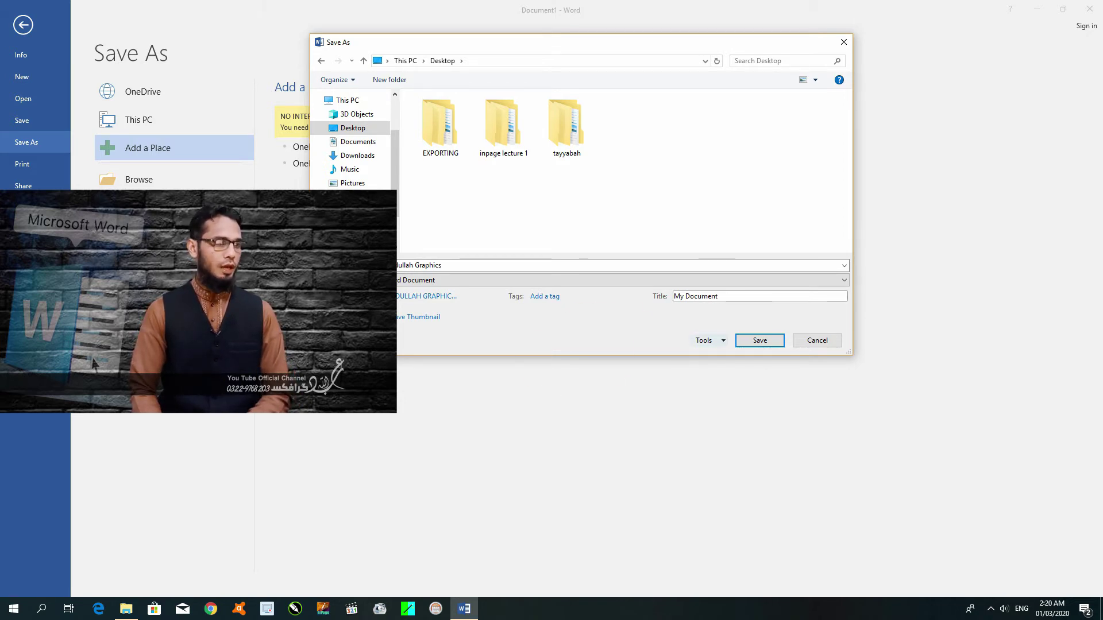
pyautogui.click(705, 340)
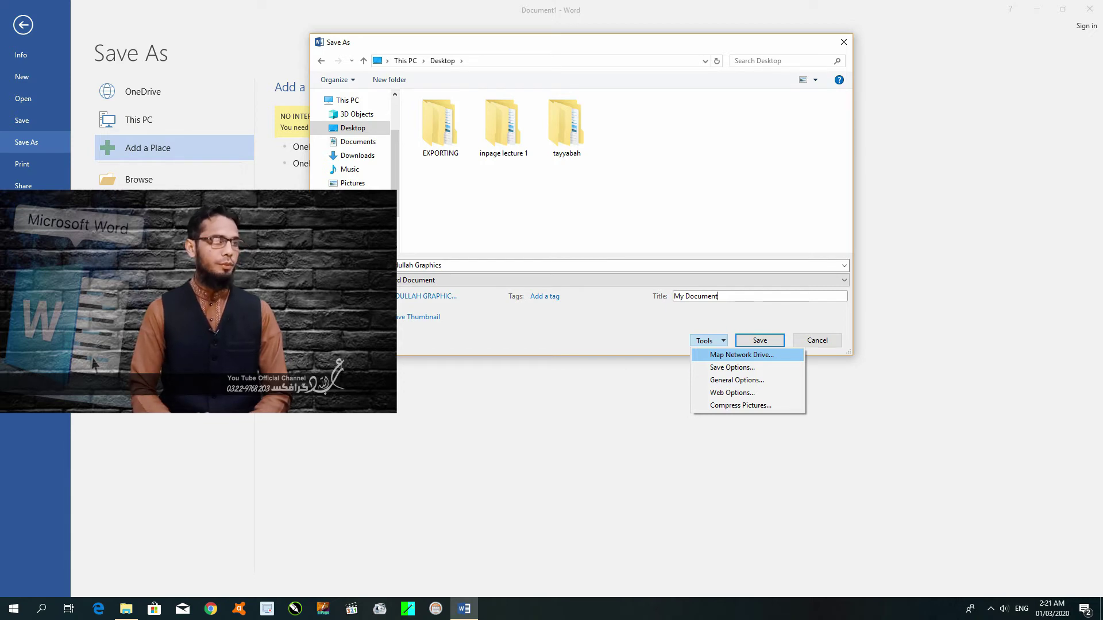
# In Word's save options, keep Word Document (*.docx) format and the 10-minute AutoRecover interval.
pyautogui.press('Down')
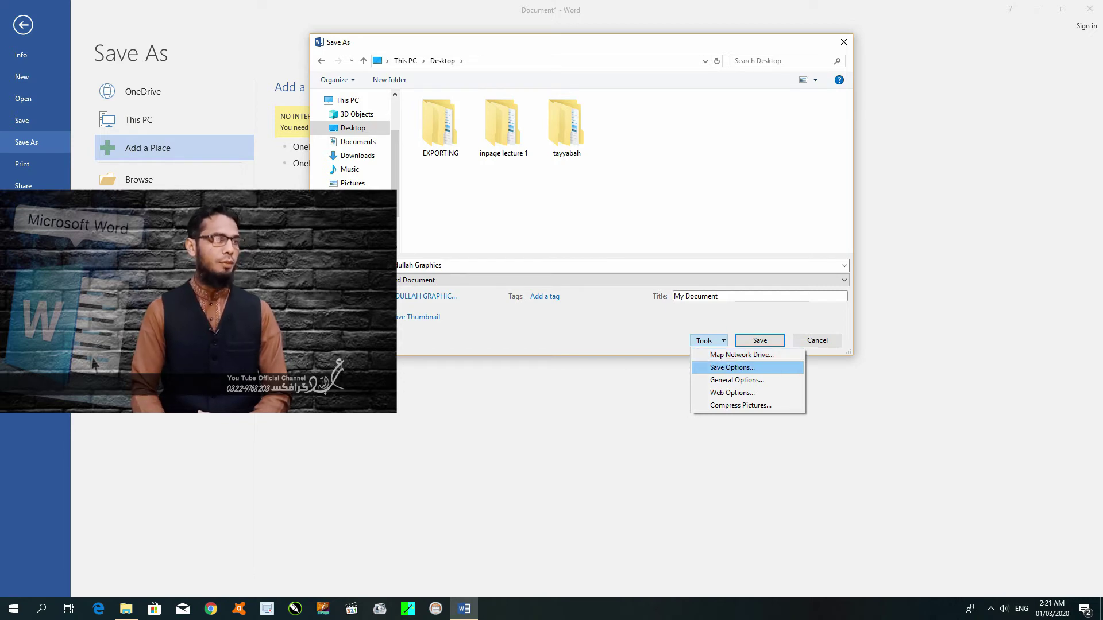
pyautogui.press('Return')
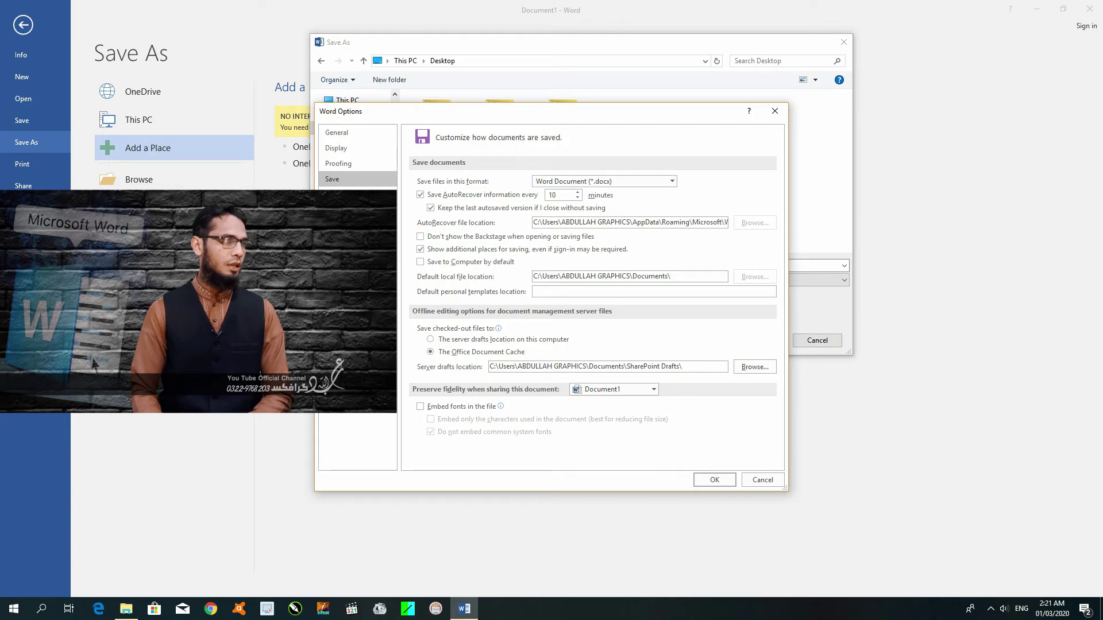
pyautogui.click(671, 181)
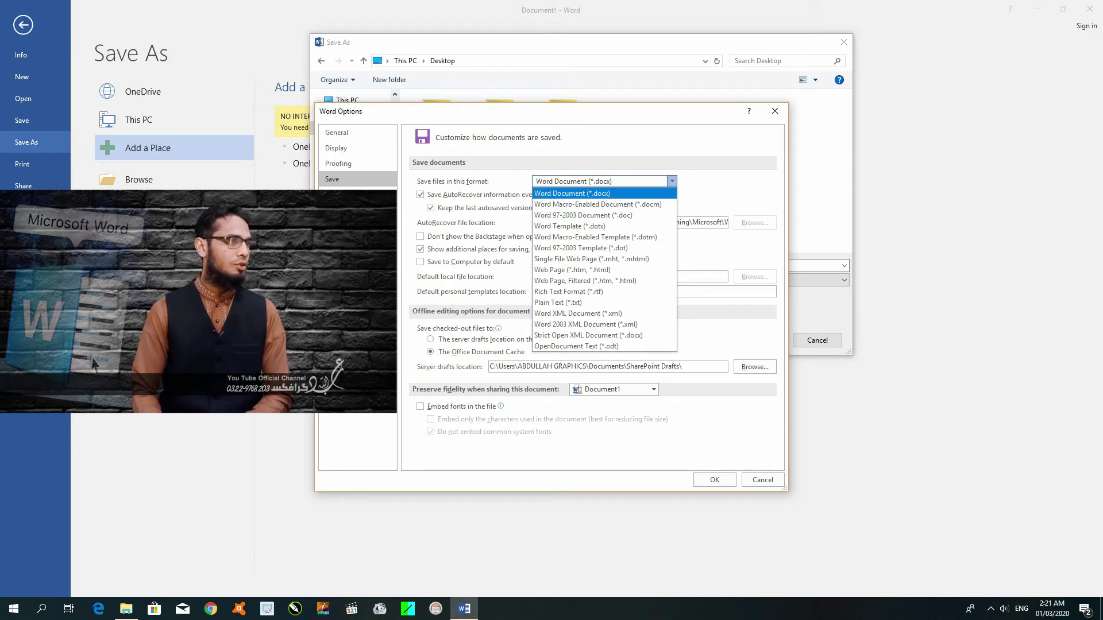
pyautogui.press('Escape')
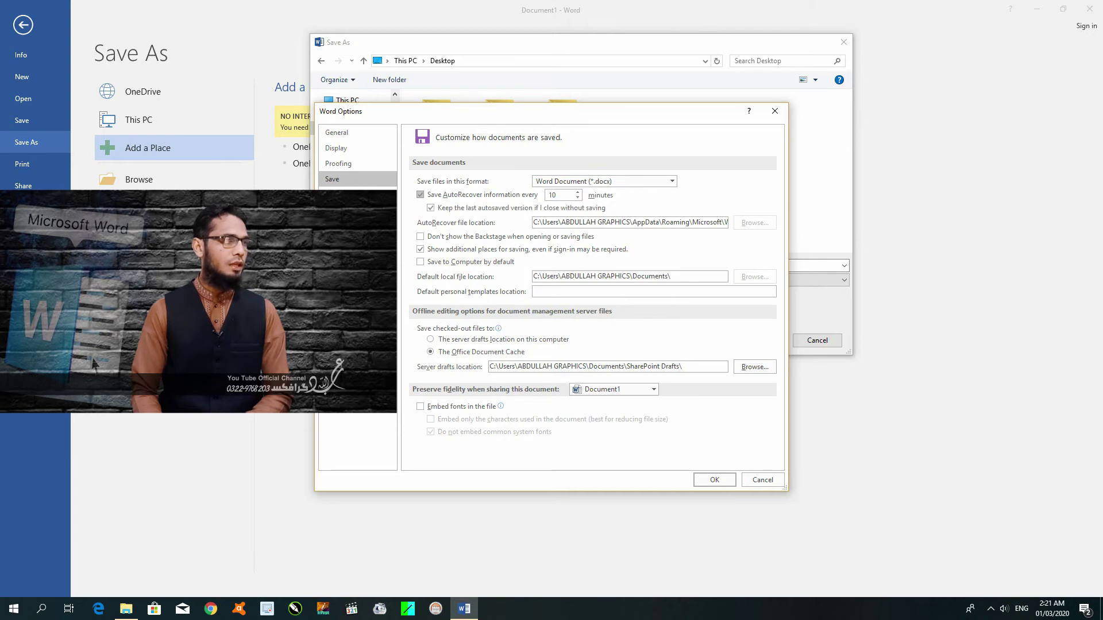
pyautogui.click(578, 198)
pyautogui.click(577, 191)
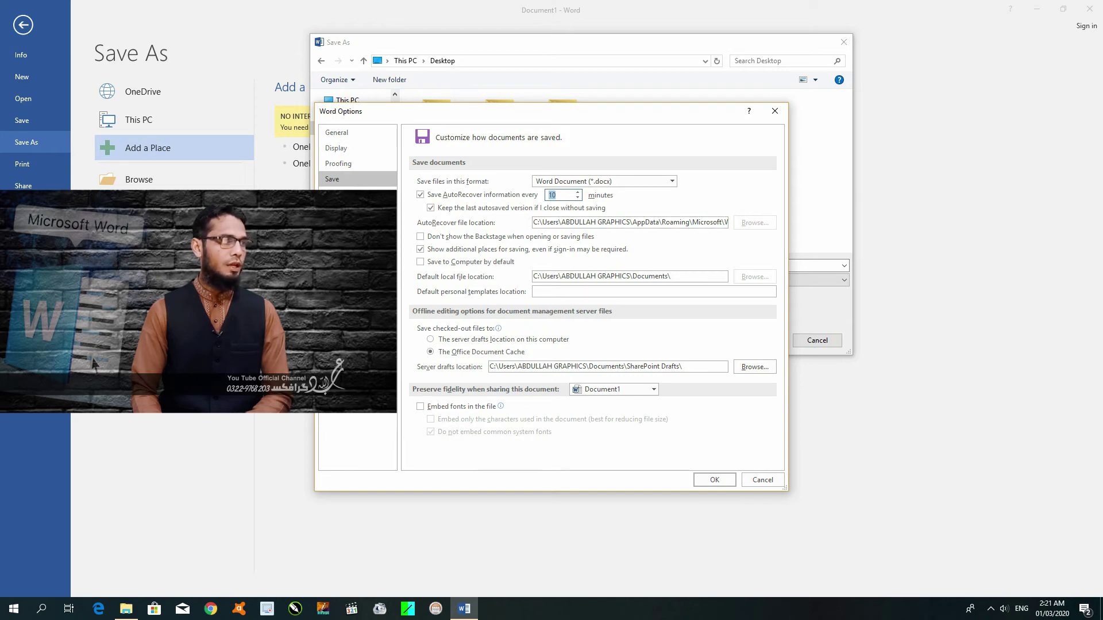
pyautogui.click(627, 222)
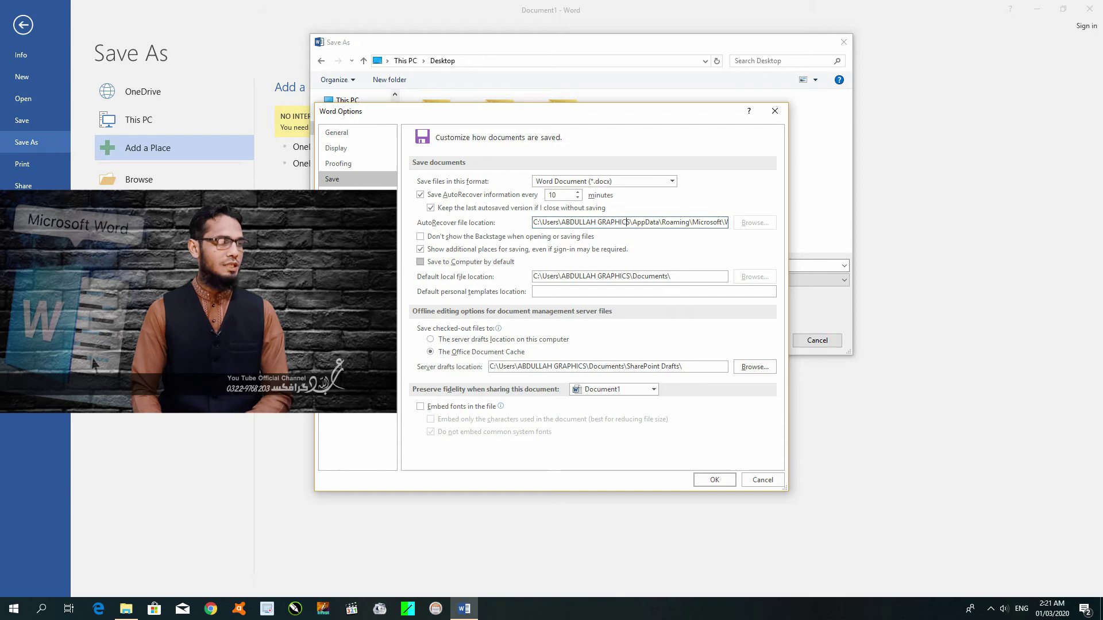
# Toggle 'Save to Computer by default' on and off, then cancel the options without changes.
pyautogui.click(420, 262)
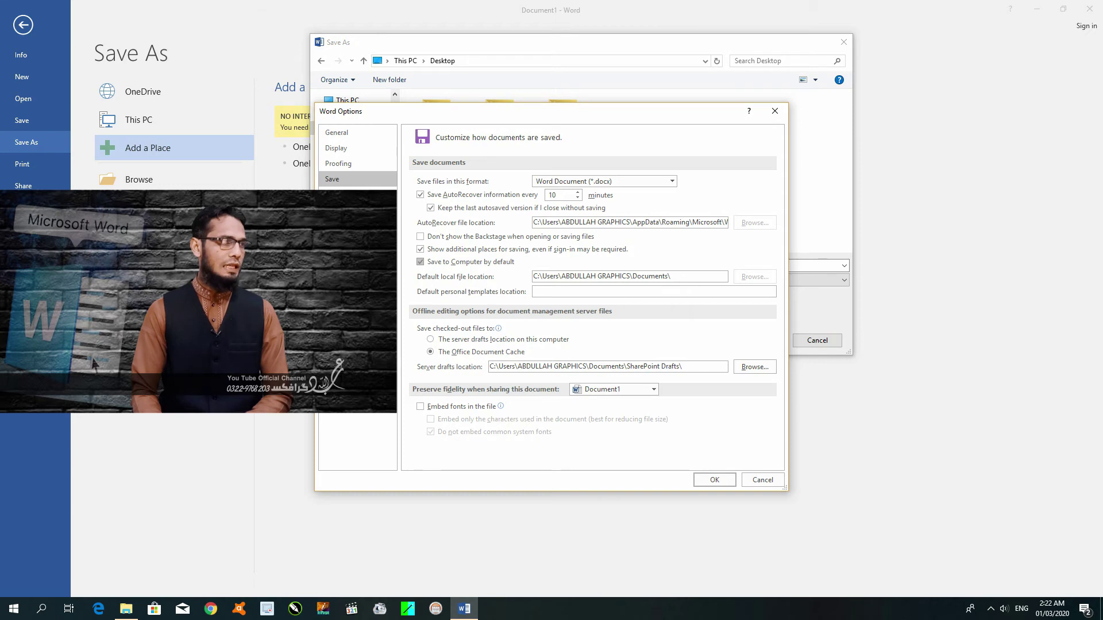
pyautogui.click(420, 262)
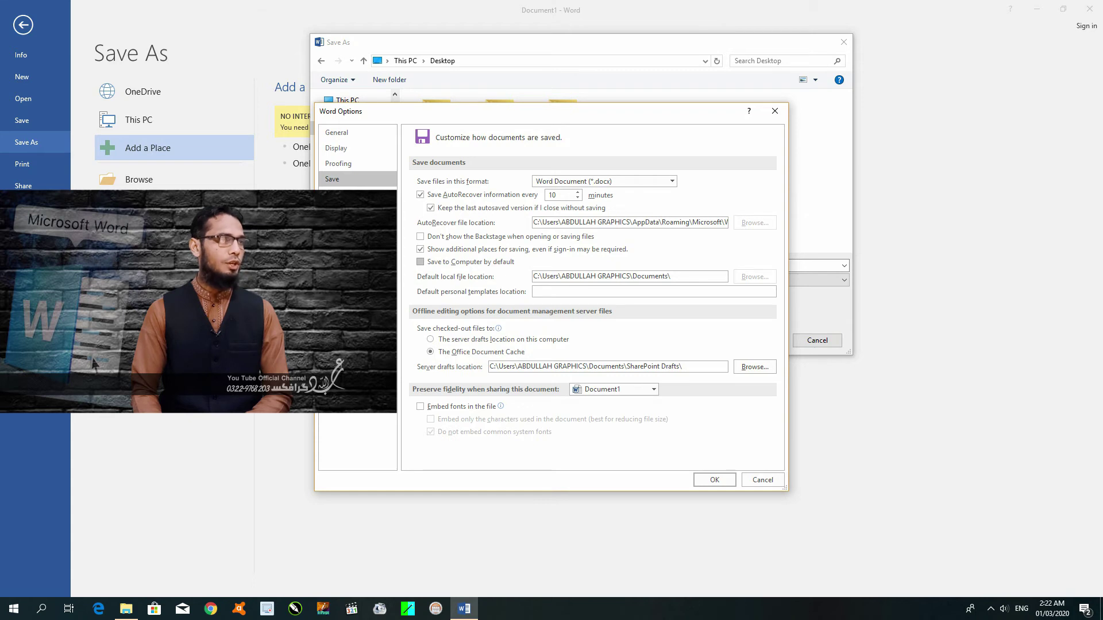
pyautogui.press('space')
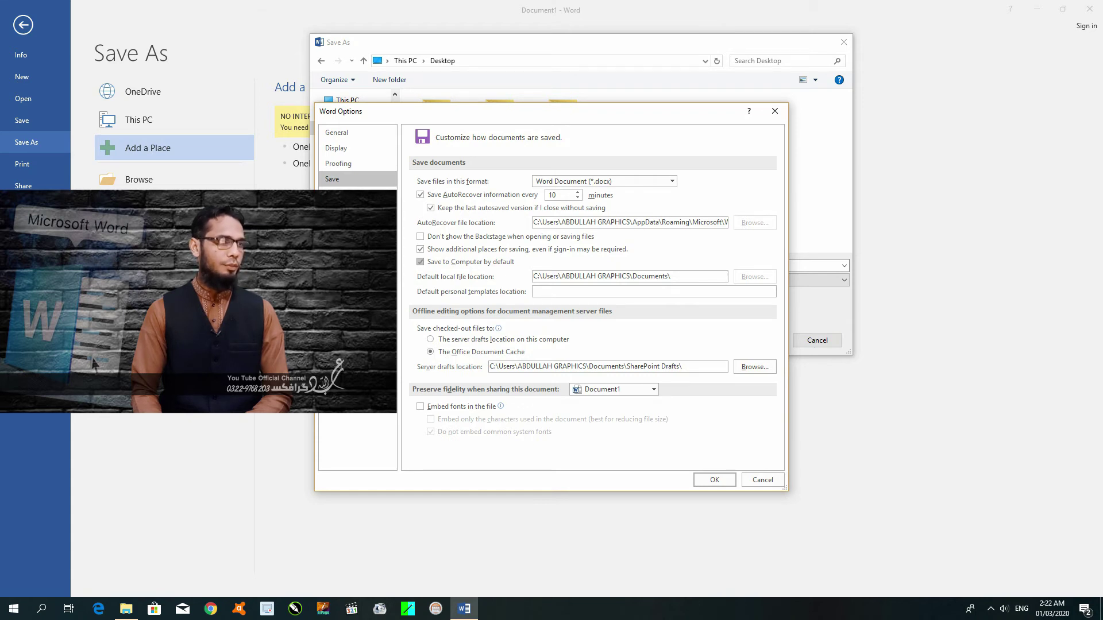
pyautogui.press('space')
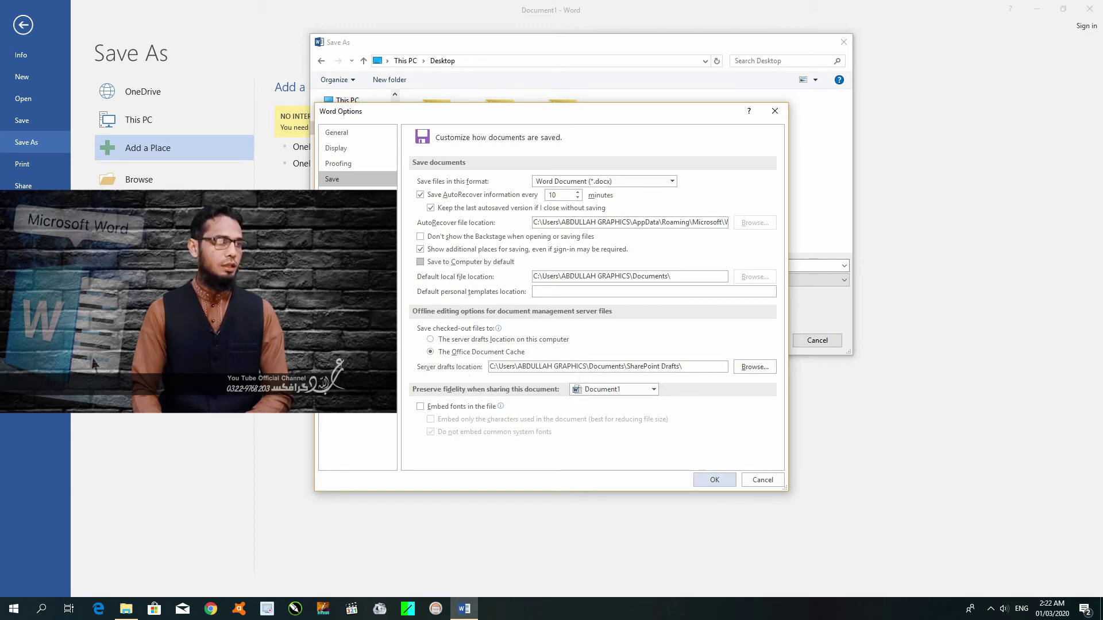
pyautogui.click(763, 480)
# In Compress Pictures, try HD (330 ppi), then keep Print (220 ppi) as the target output.
pyautogui.click(709, 341)
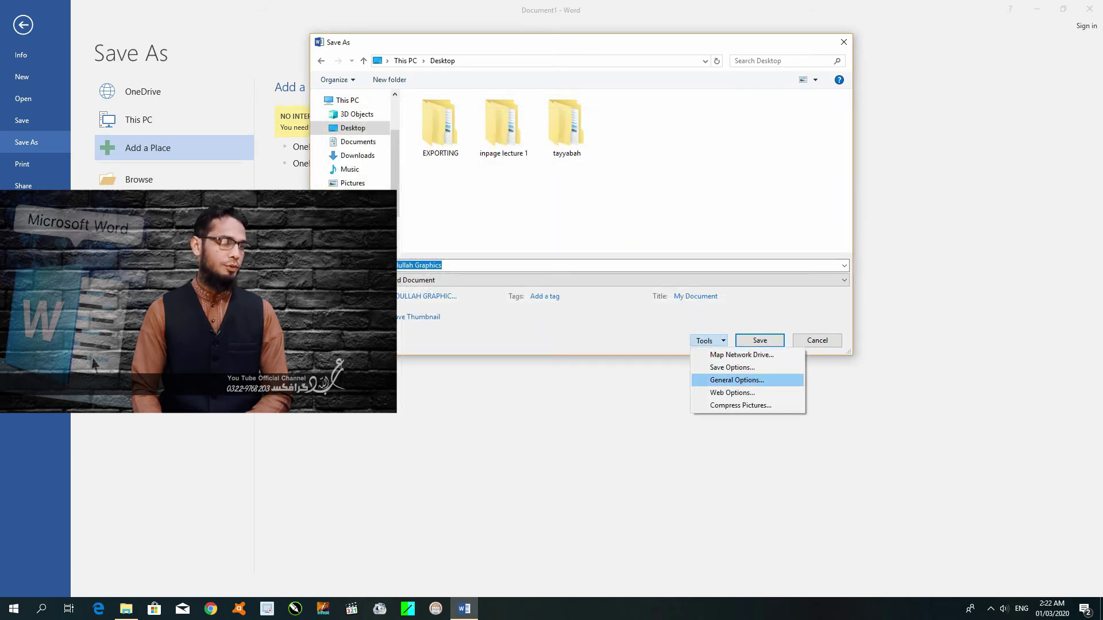
pyautogui.press('Down')
pyautogui.press('Down')
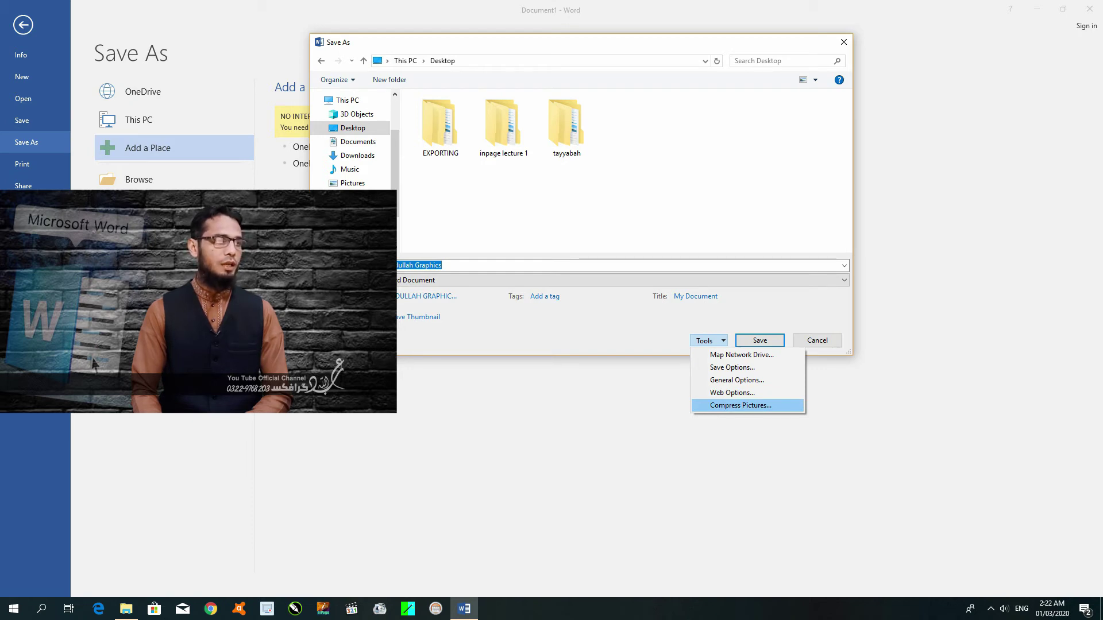
pyautogui.press('Return')
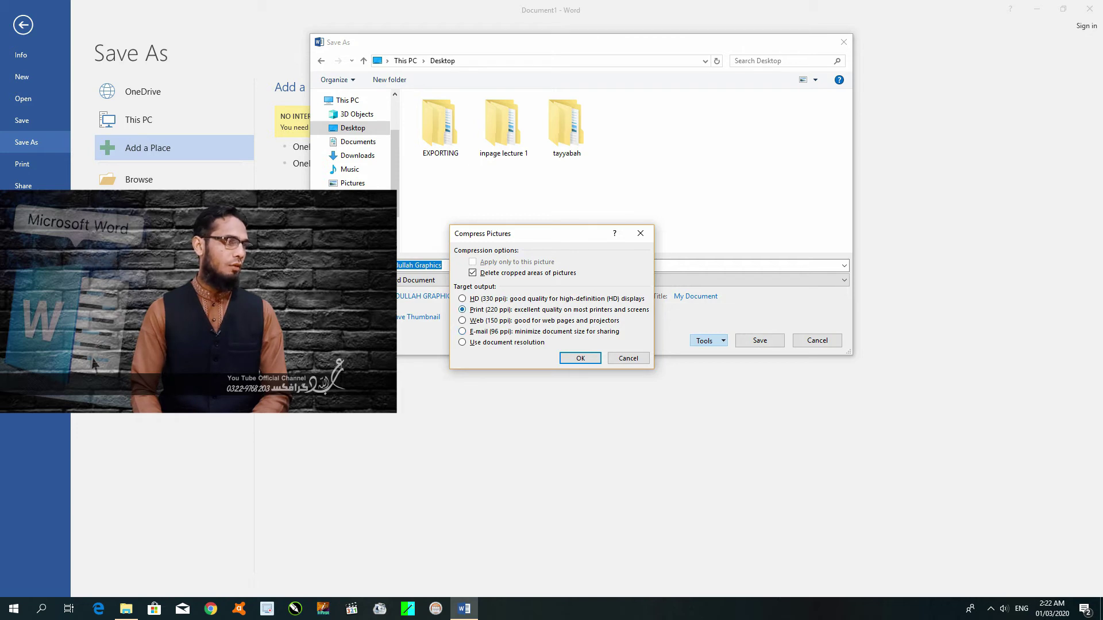
pyautogui.click(461, 299)
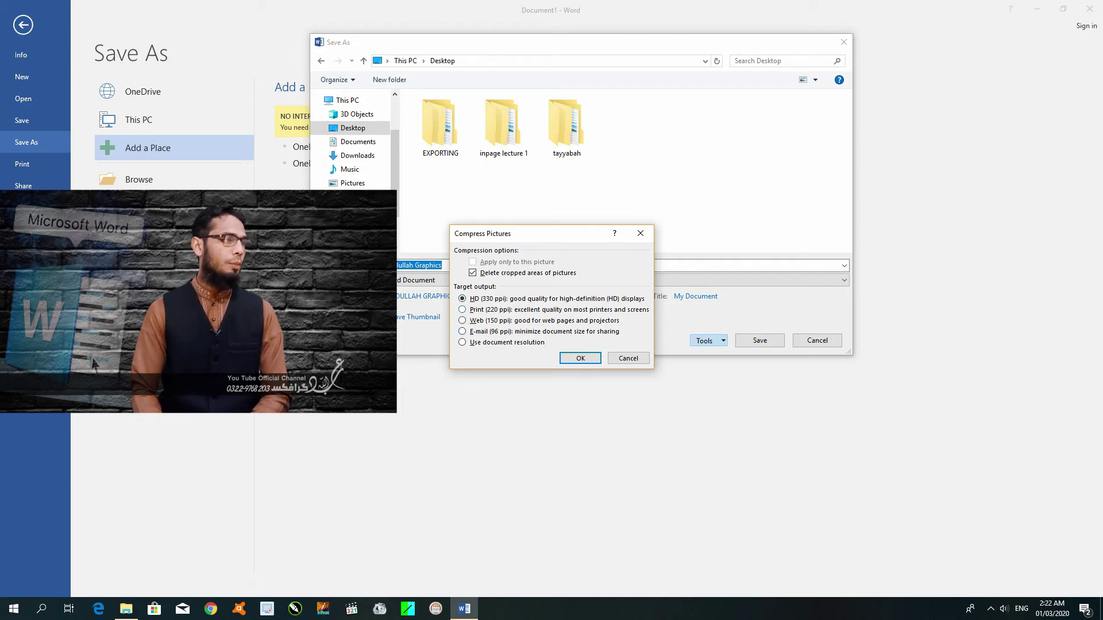
pyautogui.click(462, 310)
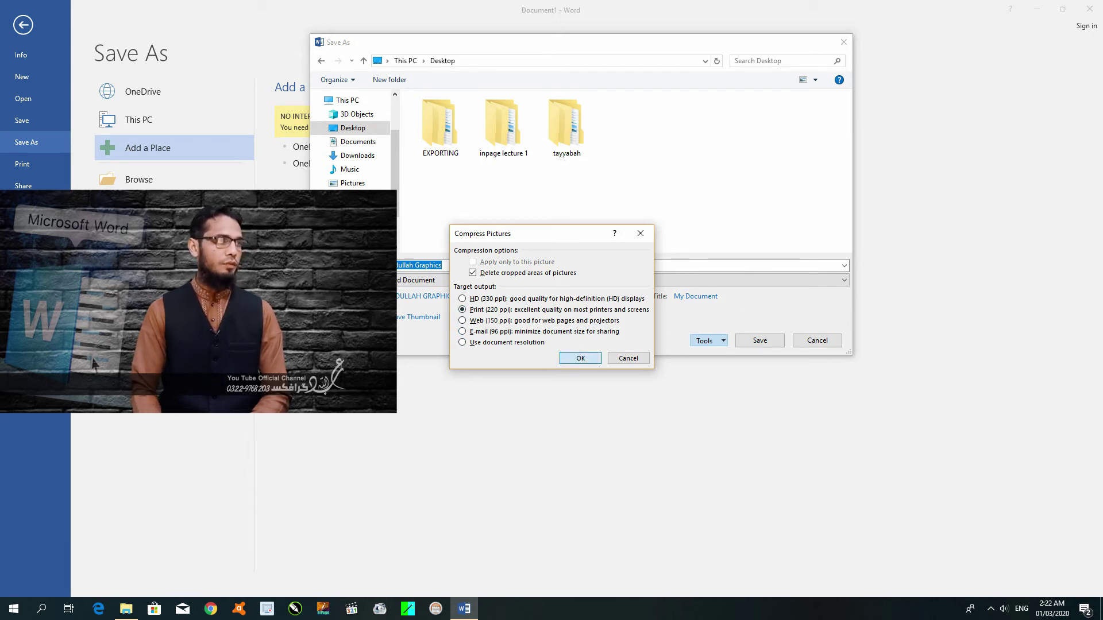
pyautogui.press('Return')
pyautogui.press('Return')
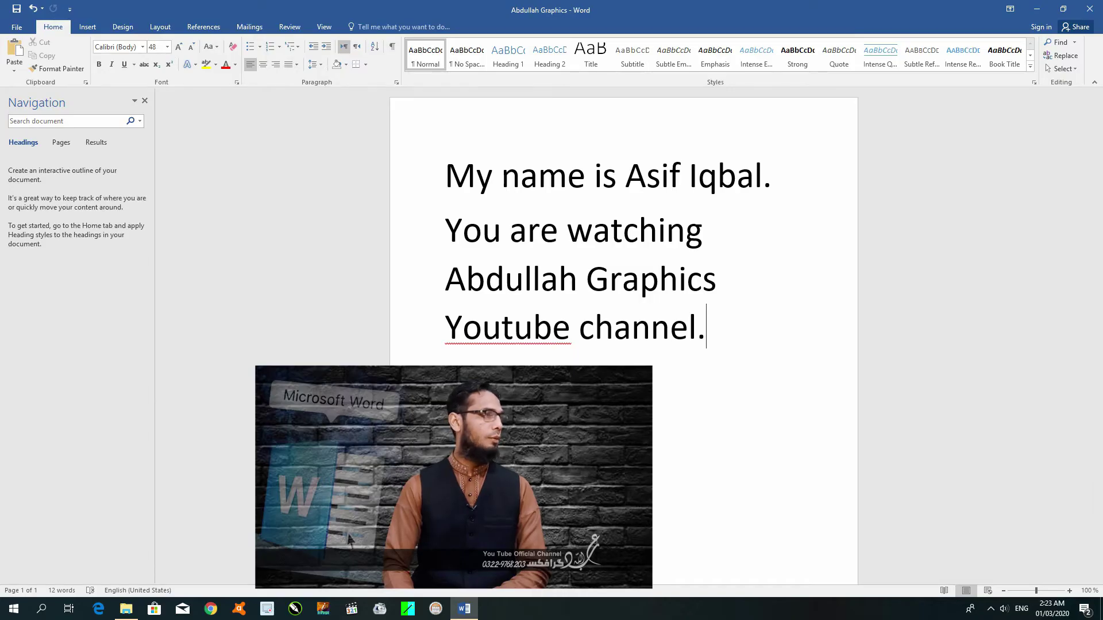
# Save a copy of the document to the Desktop as 'Abdullah Graphics 2' via Save As.
pyautogui.hotkey('alt', 'f')
pyautogui.press('a')
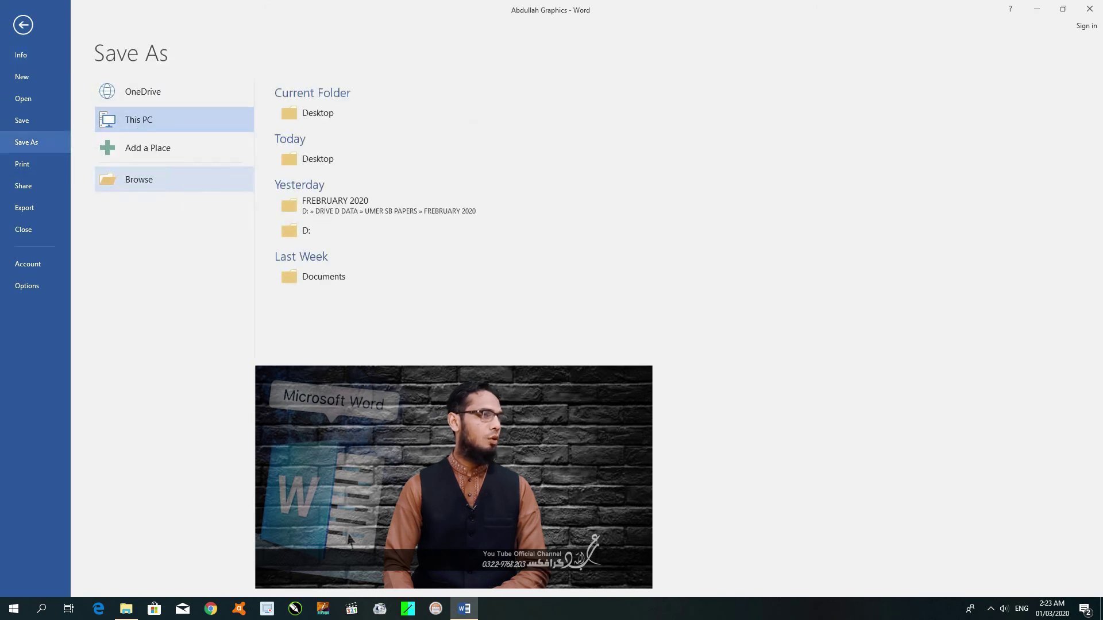
pyautogui.press('Return')
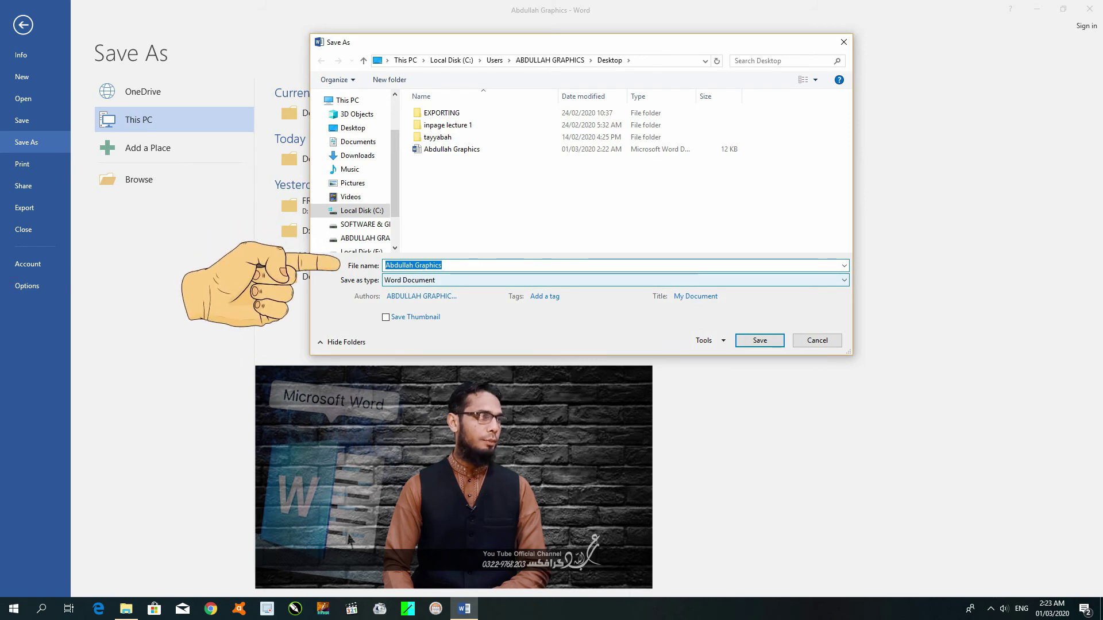
pyautogui.press('End')
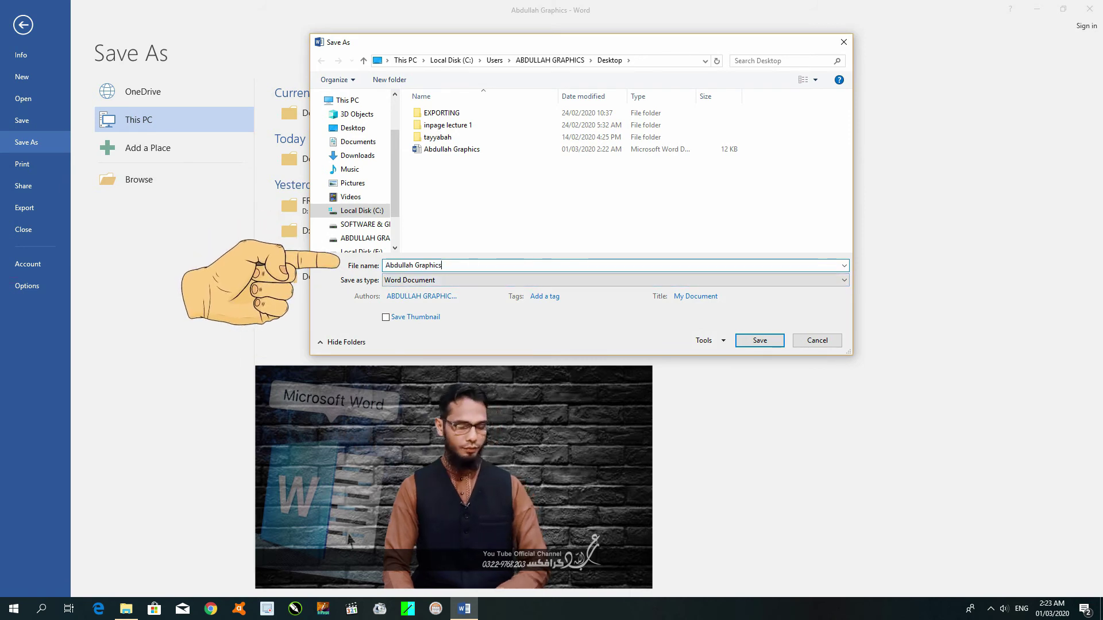
pyautogui.write('2')
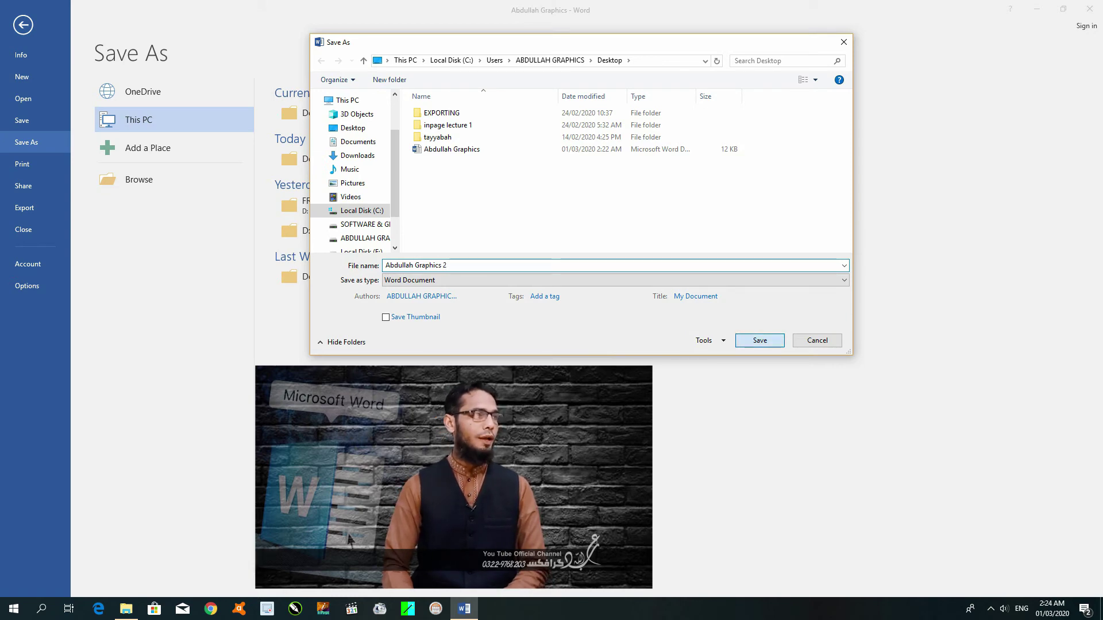
pyautogui.press('Return')
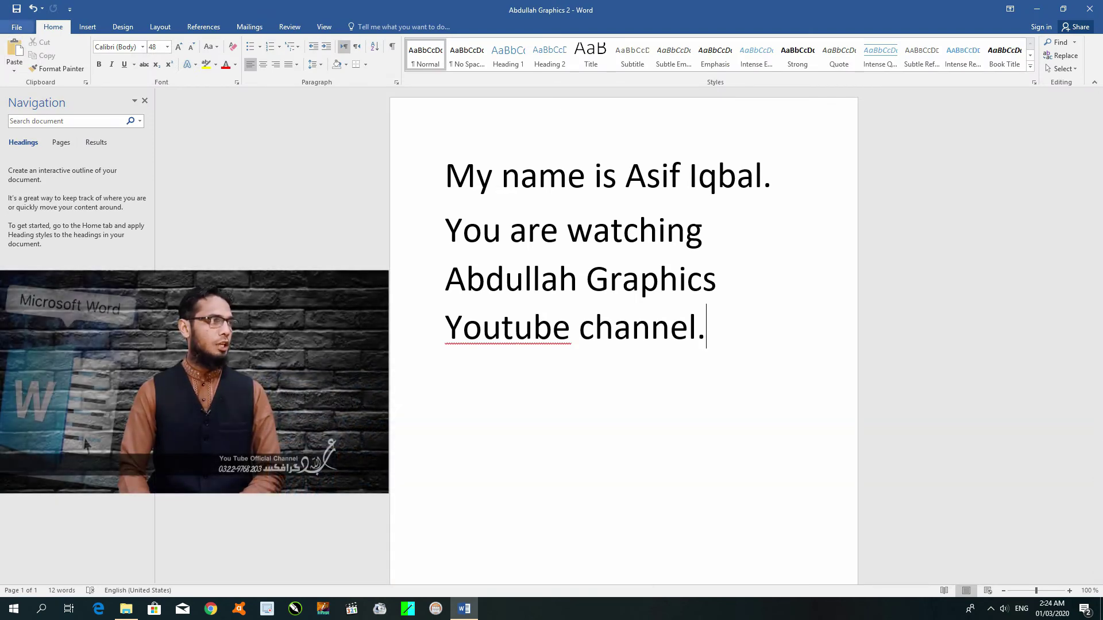
# Close the document, then list recent files showing Abdullah Graphics and Abdullah Graphics 2.
pyautogui.hotkey('alt', 'f')
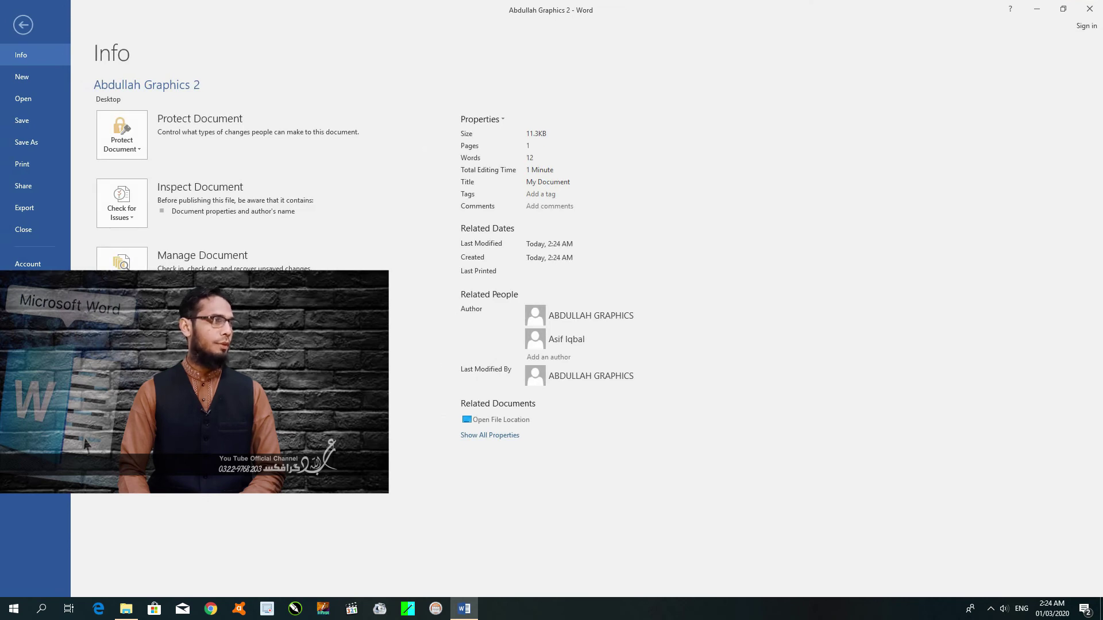
pyautogui.click(24, 230)
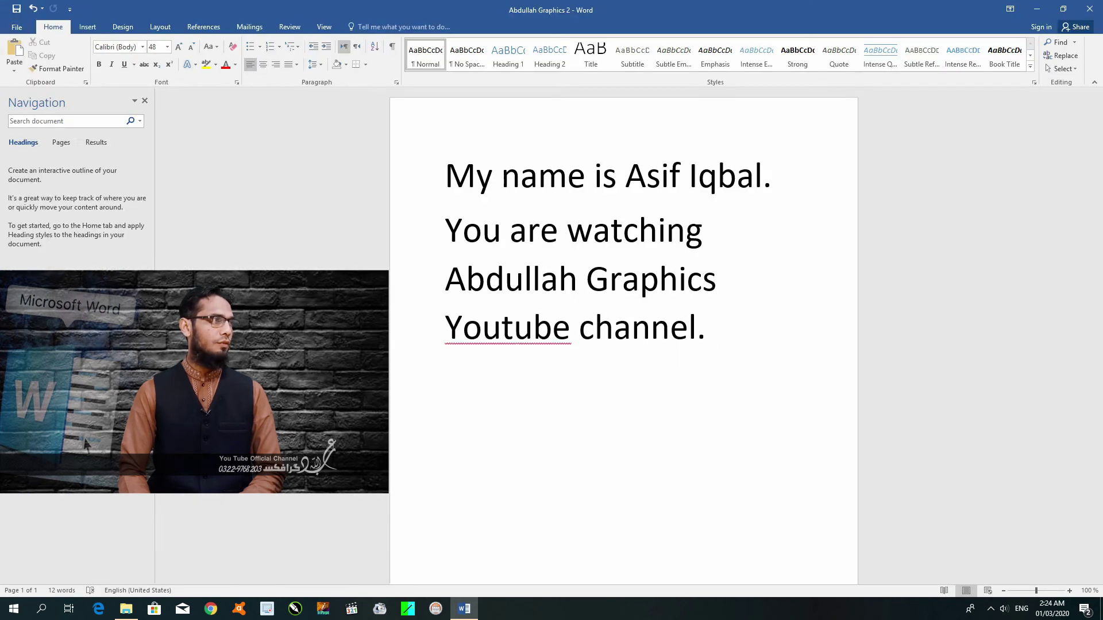
pyautogui.hotkey('ctrl', 'o')
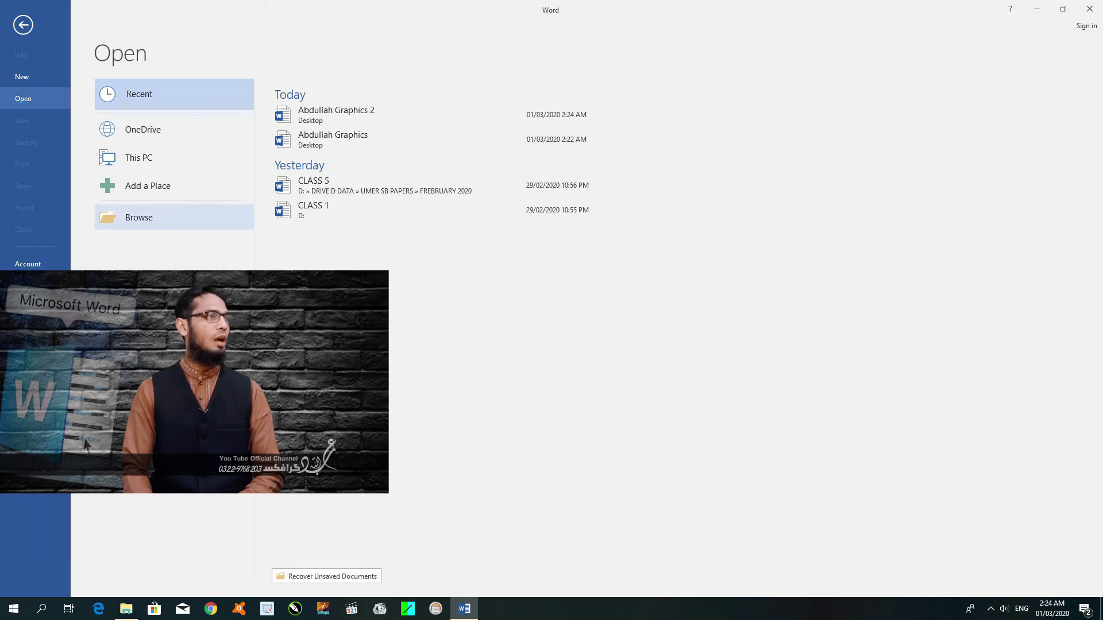
# In the Open dialog, preview Abdullah Graphics and Abdullah Graphics 2, hiding and reshowing the preview pane.
pyautogui.click(139, 217)
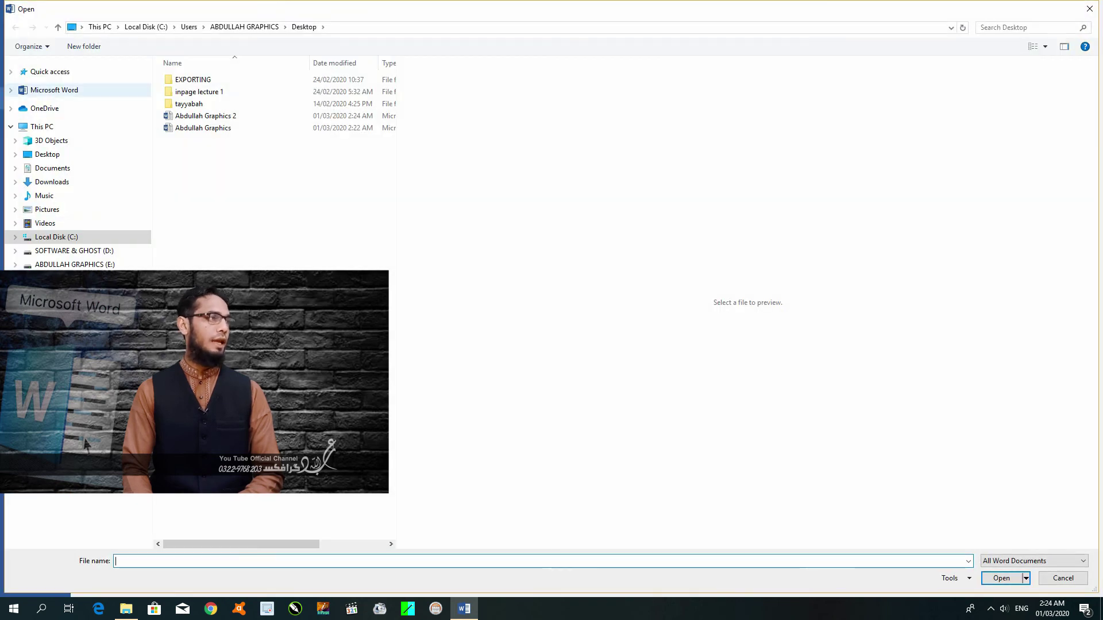
pyautogui.click(206, 116)
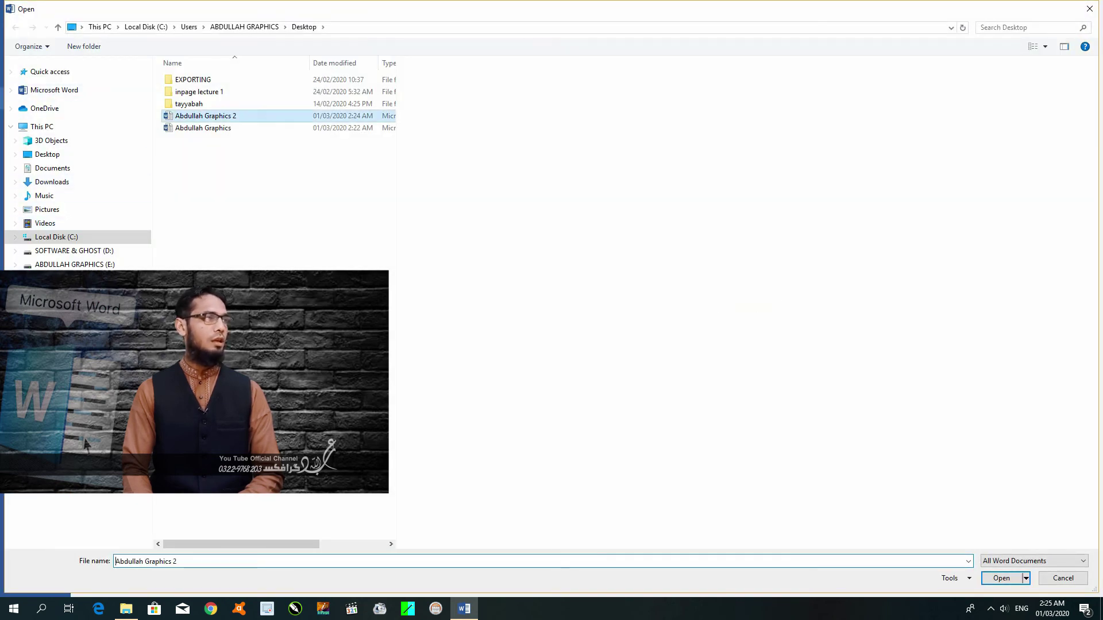
pyautogui.click(198, 127)
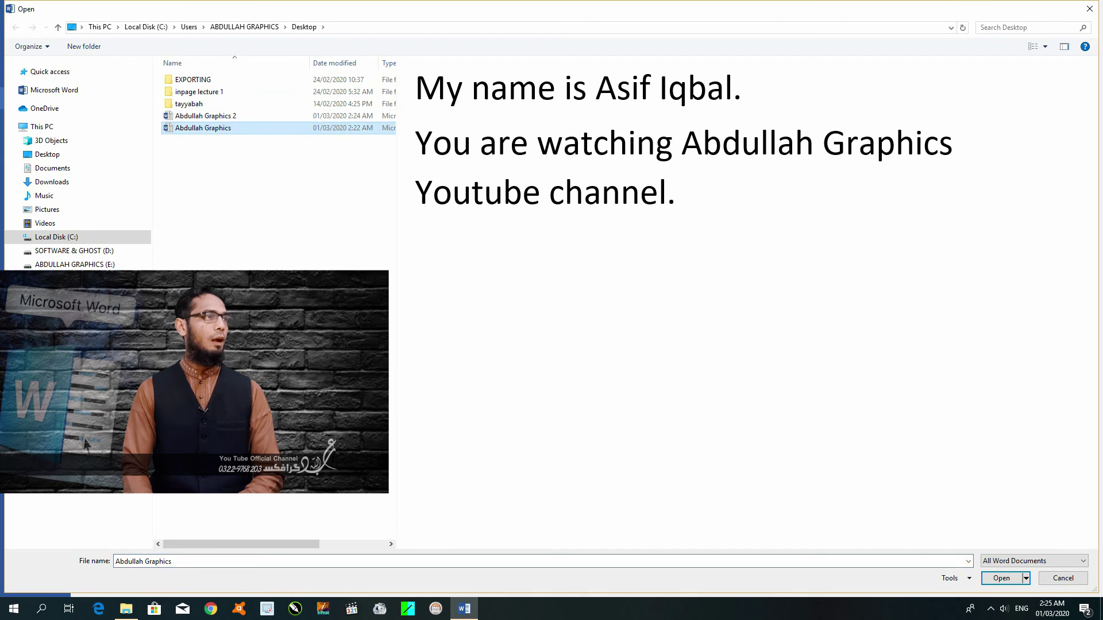
pyautogui.click(206, 116)
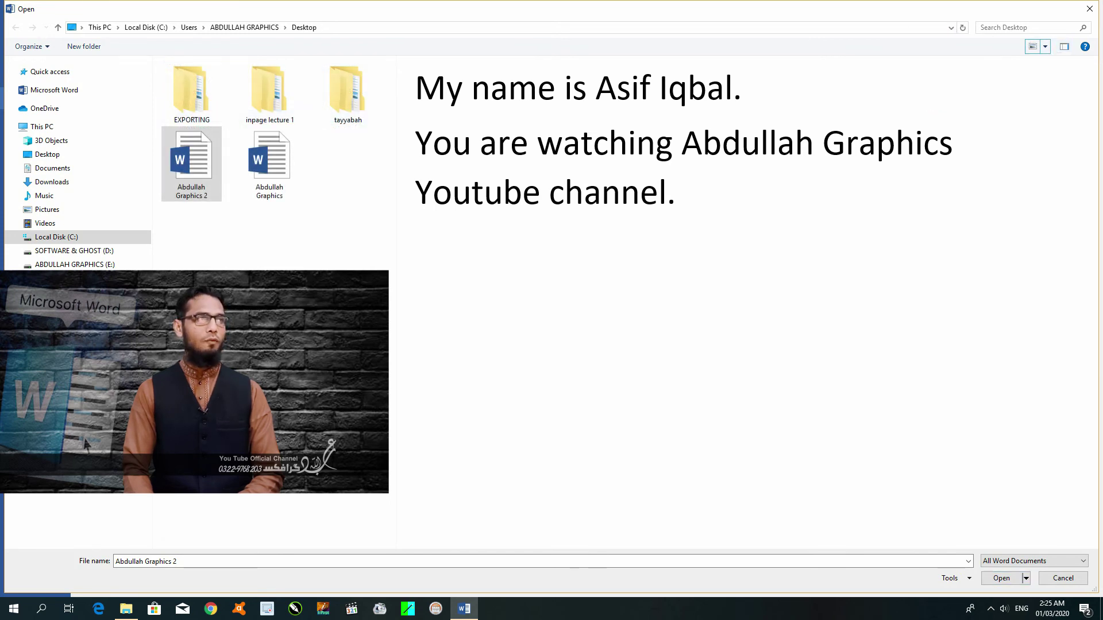
pyautogui.click(270, 164)
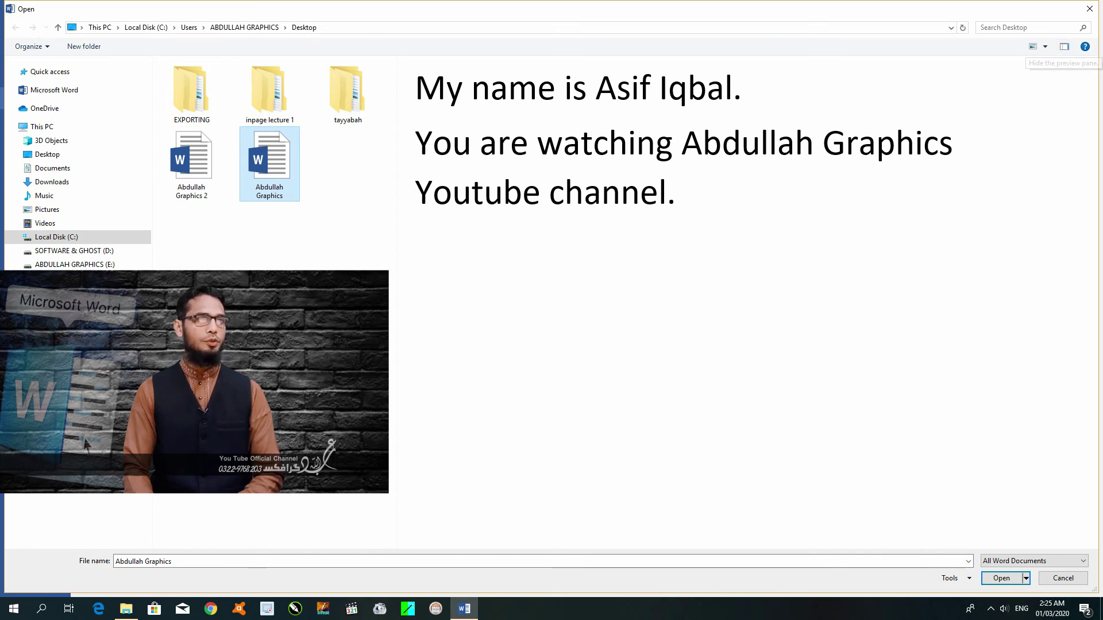
pyautogui.click(1064, 49)
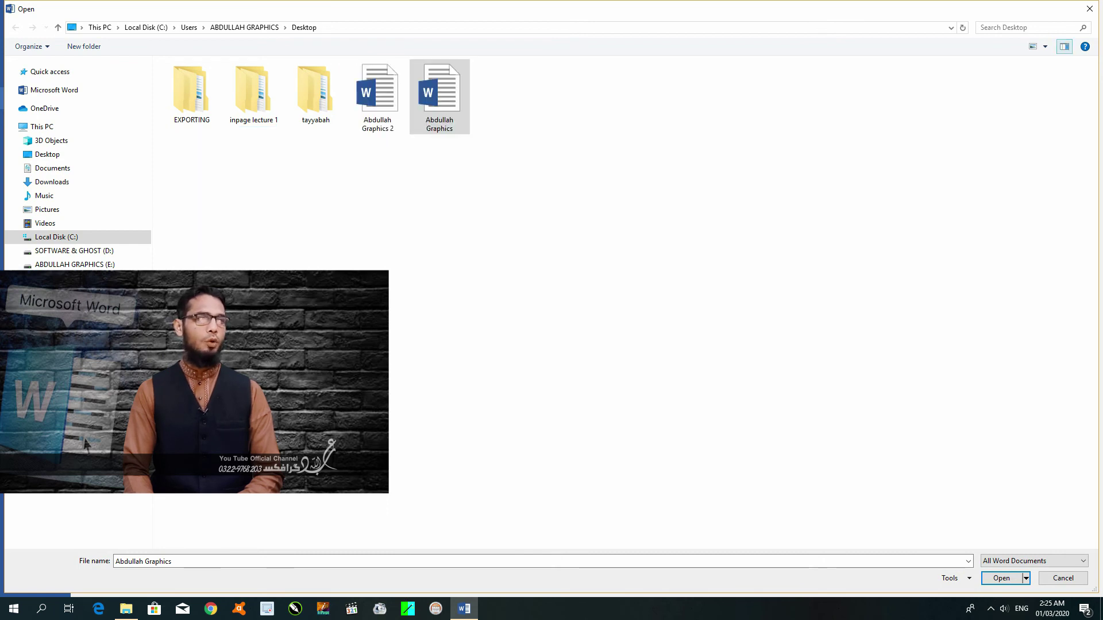
pyautogui.click(1064, 47)
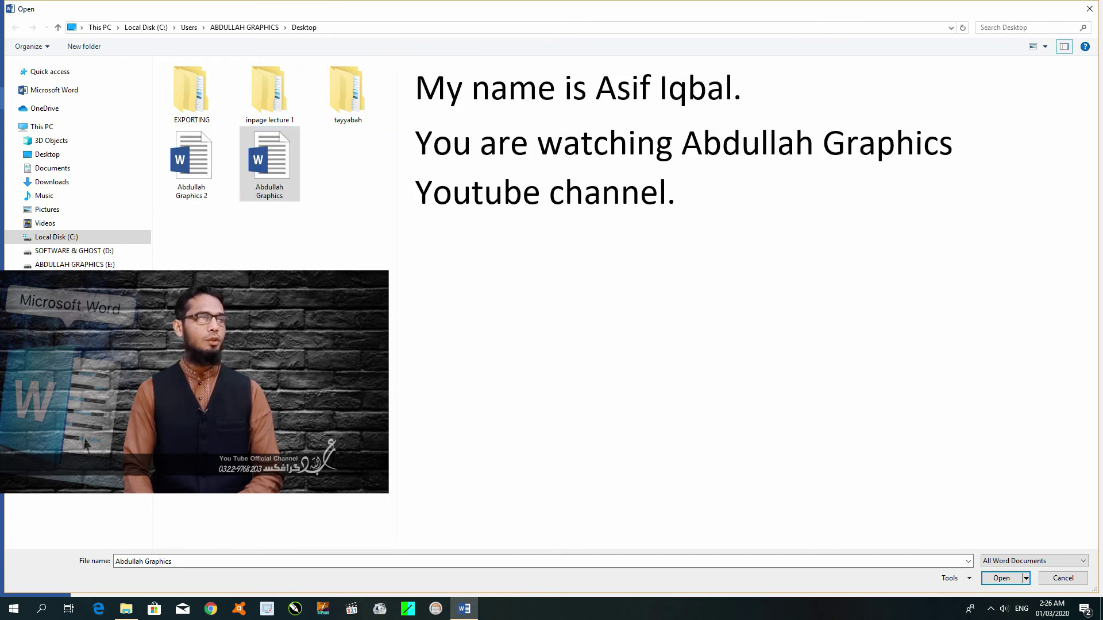
pyautogui.click(192, 164)
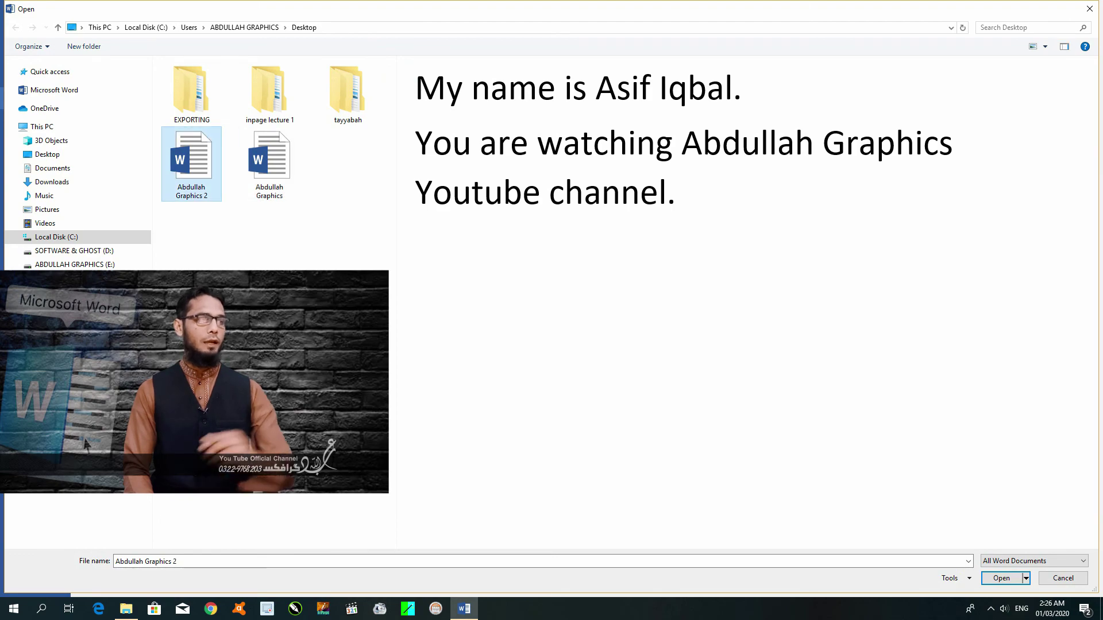